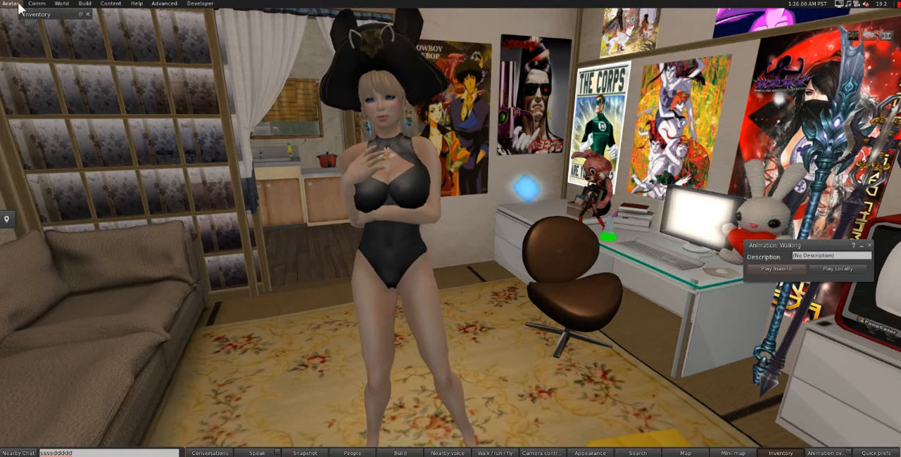
left_click(61, 3)
mouse_move(79, 4)
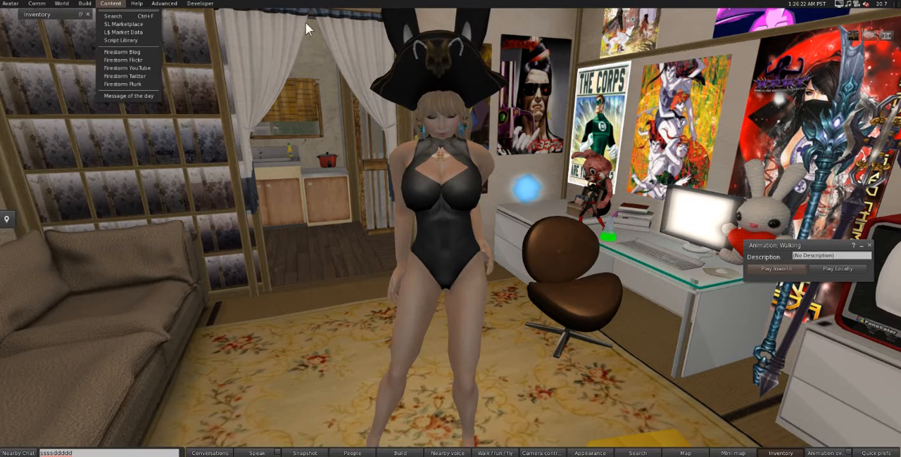
left_click(221, 1)
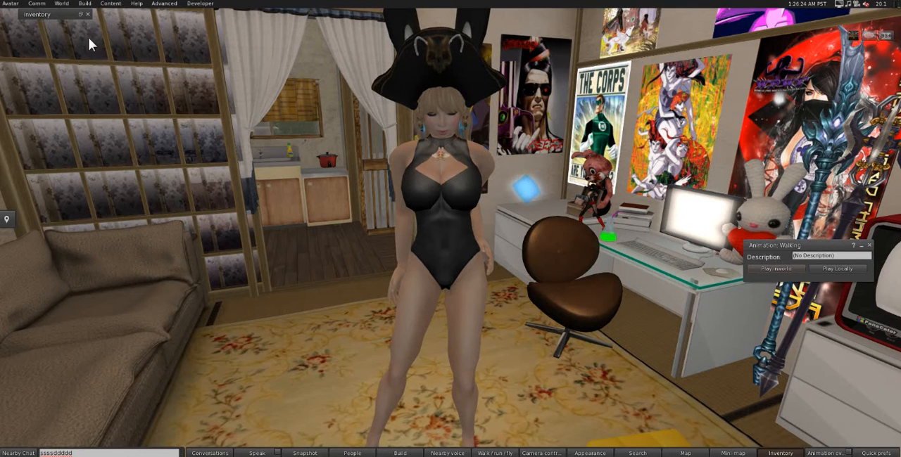
Step: Load AVASTAR EXPORTED SHIRT.dae from the Desktop as a mesh model for upload
left_click(85, 4)
mouse_move(110, 124)
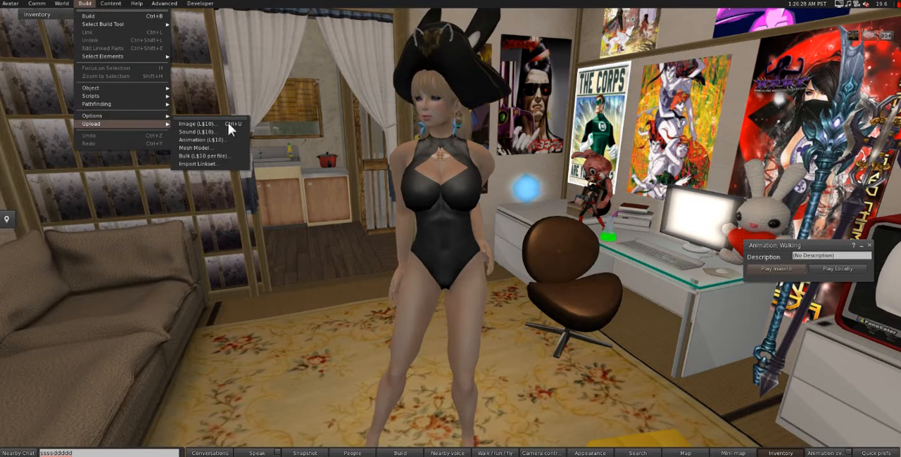
left_click(212, 157)
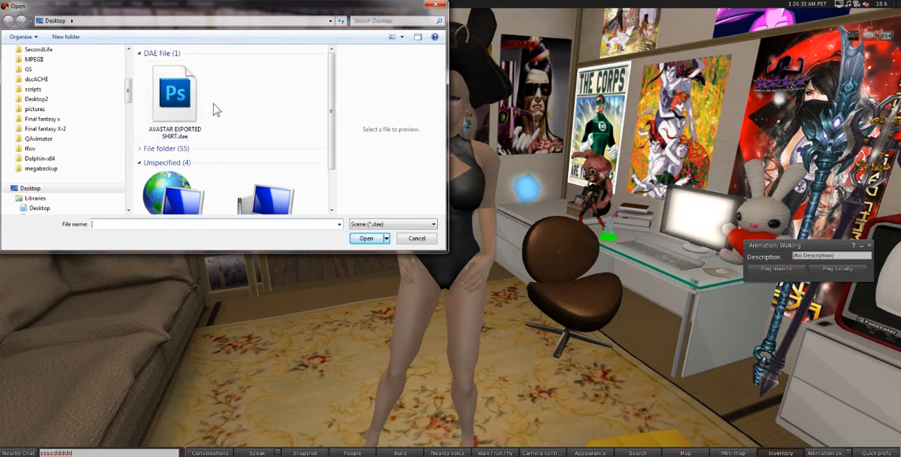
double_click(175, 99)
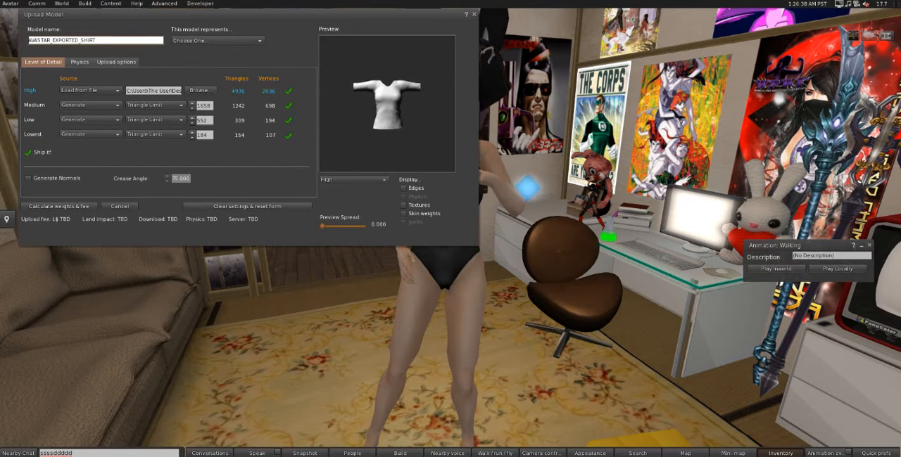
Step: Set the shirt model to represent an Avatar attachment and check its shape in the preview
left_click_drag(387, 104, 369, 129)
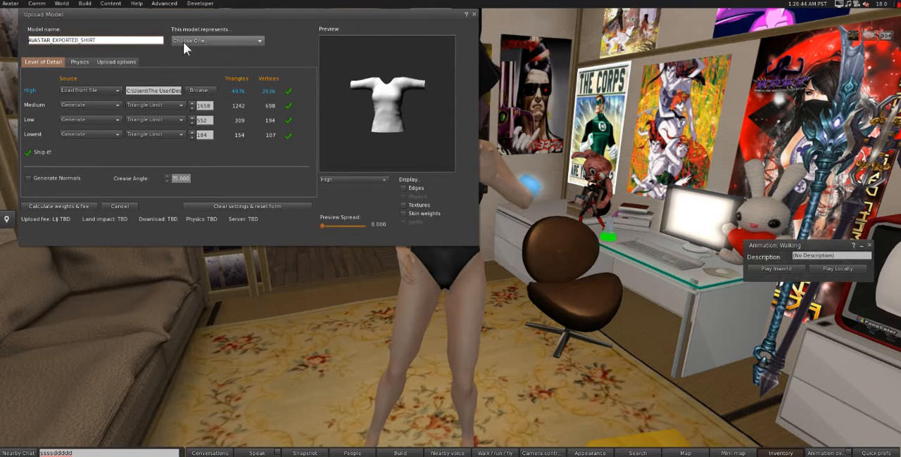
left_click(203, 41)
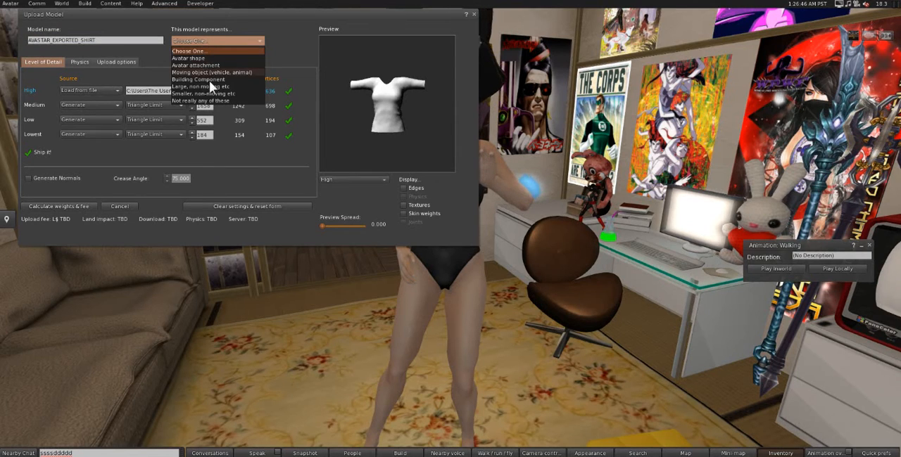
left_click(215, 65)
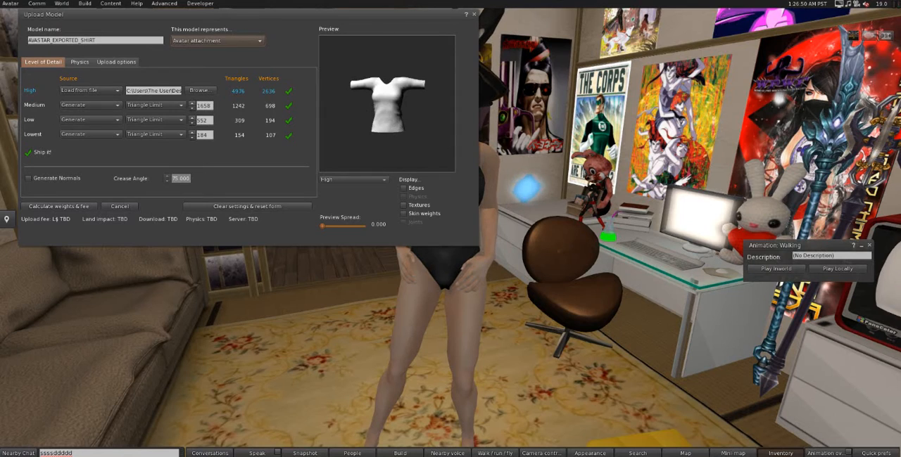
mouse_move(391, 123)
left_mouse_down()
mouse_move(419, 122)
mouse_move(391, 124)
left_mouse_up()
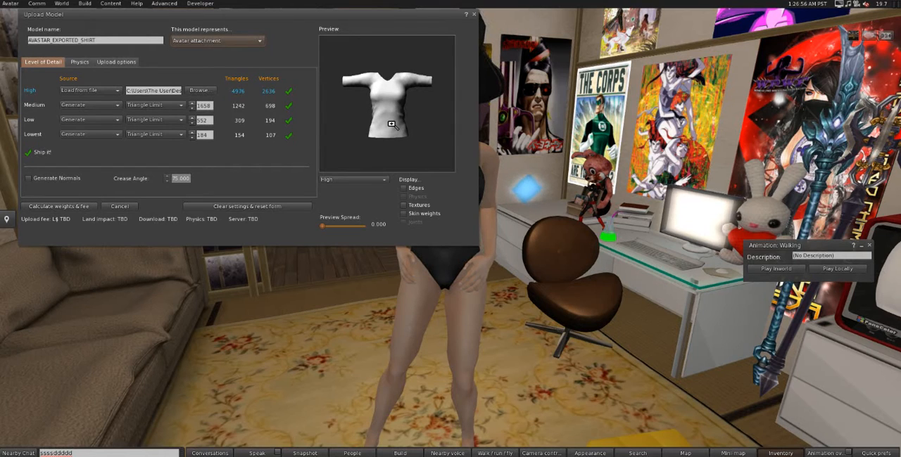
left_click(226, 41)
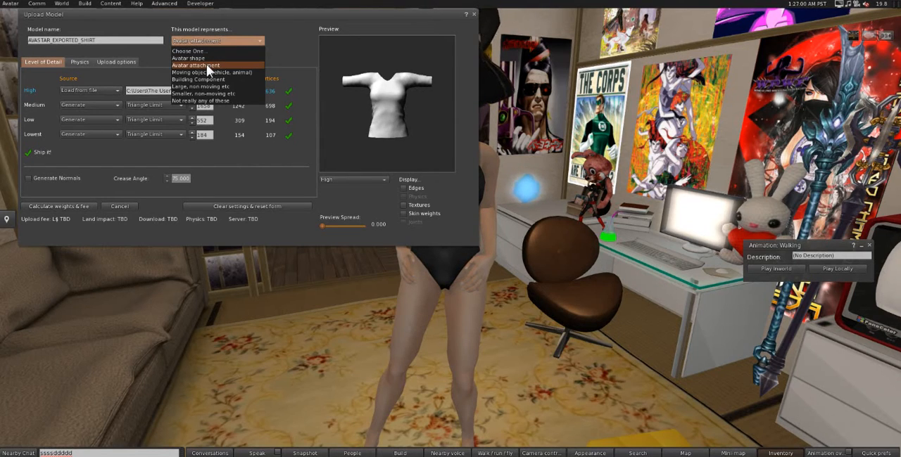
left_click(206, 65)
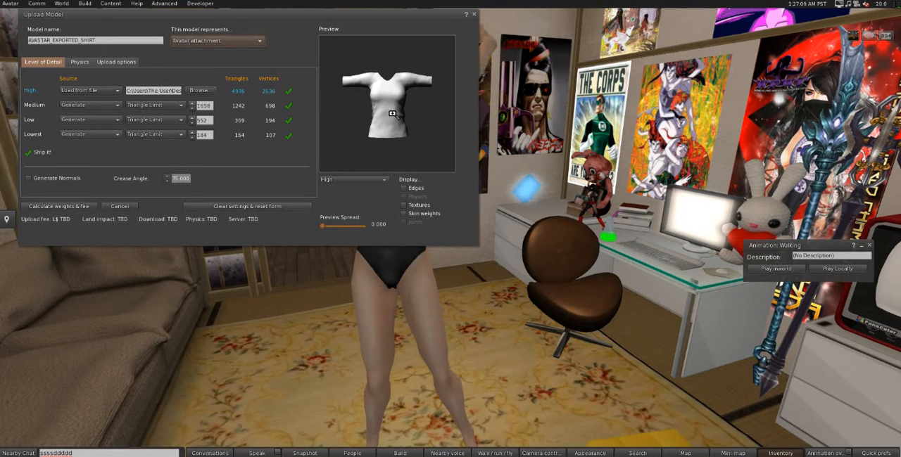
mouse_move(393, 114)
left_mouse_down()
mouse_move(443, 117)
mouse_move(394, 120)
left_mouse_up()
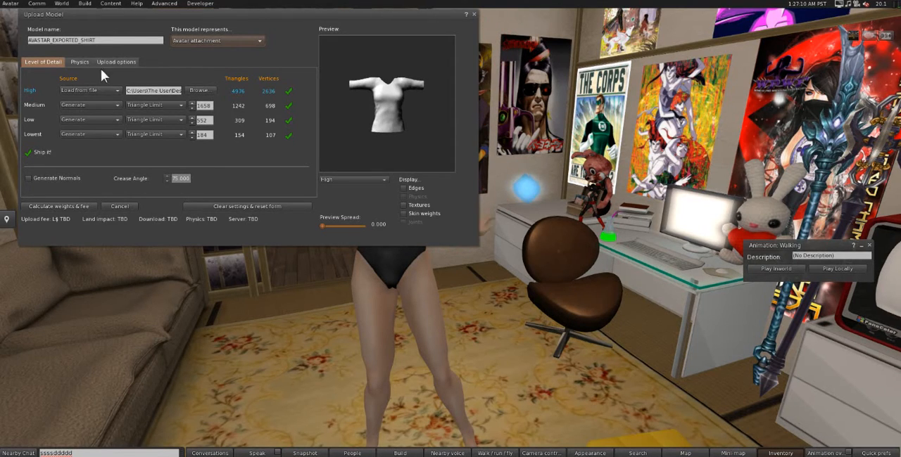
Step: Include skin weight in the shirt's upload options and enlarge the model in the preview
left_click(108, 62)
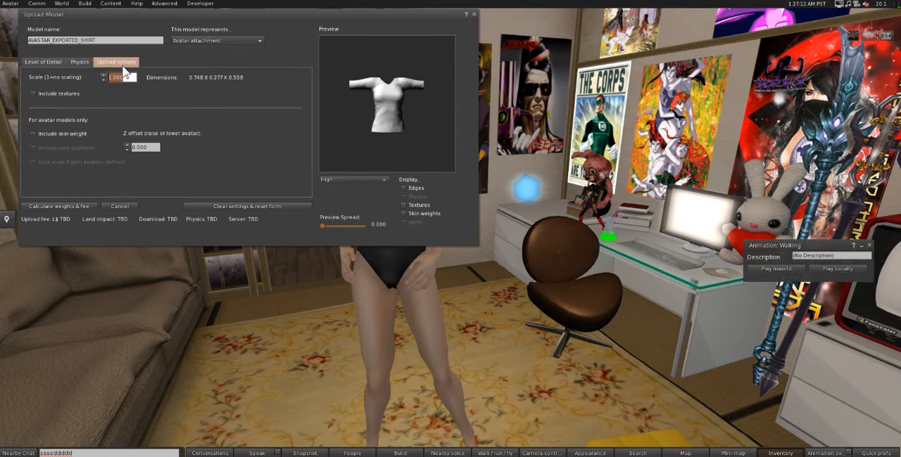
left_click(64, 134)
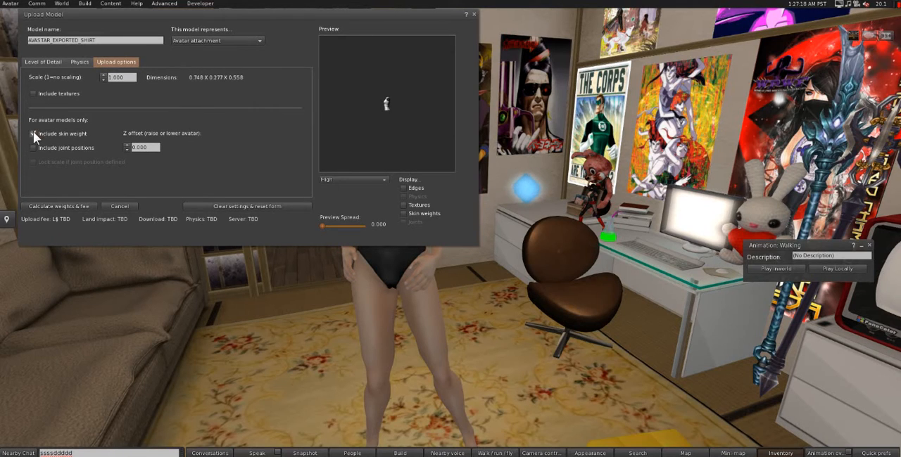
left_click(34, 133)
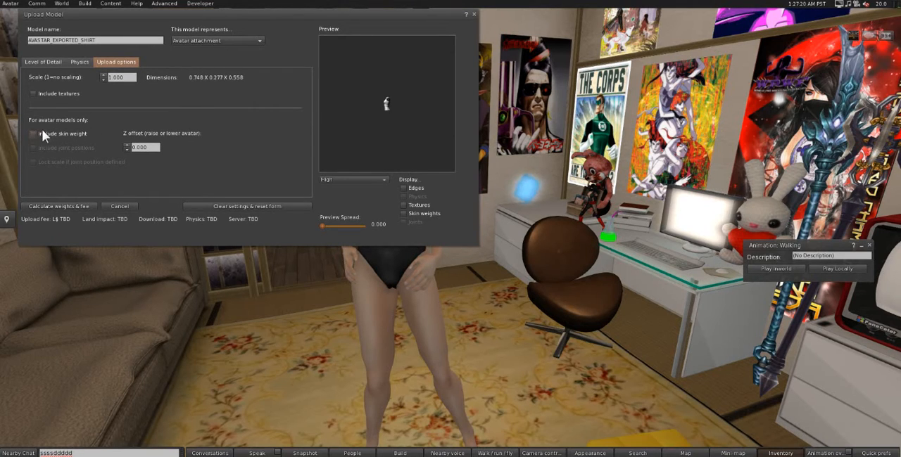
left_click(38, 133)
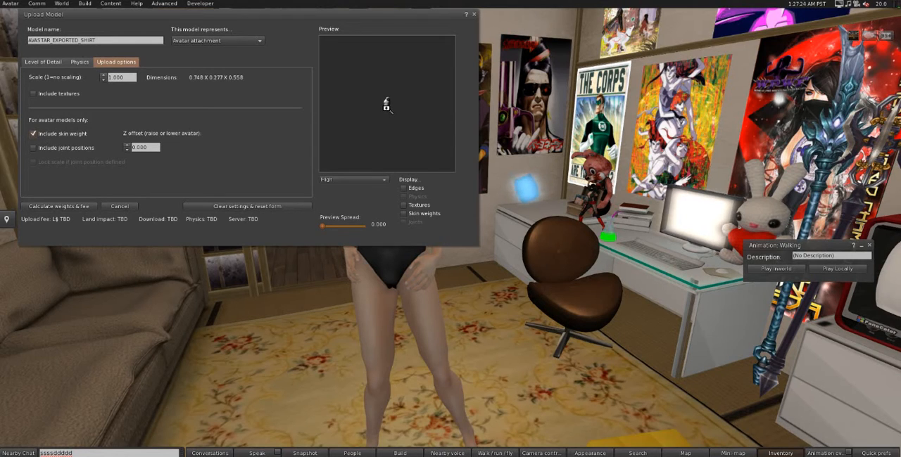
scroll(385, 106, "up", 10)
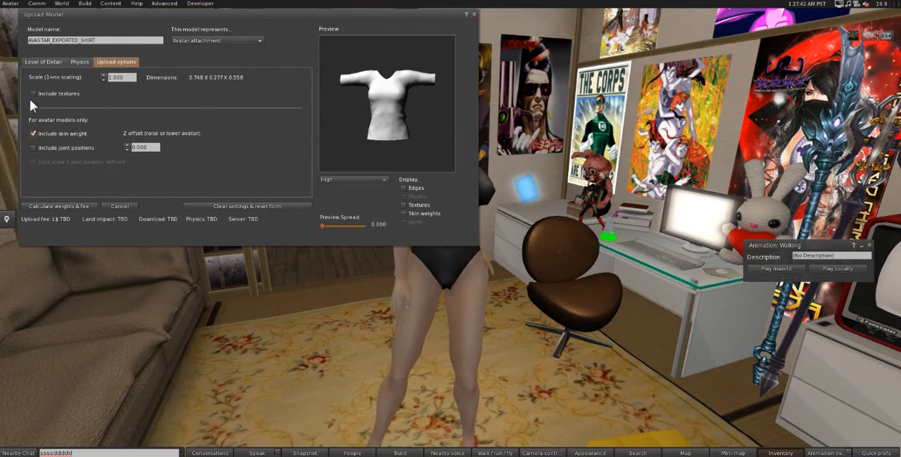
left_click_drag(397, 124, 397, 124)
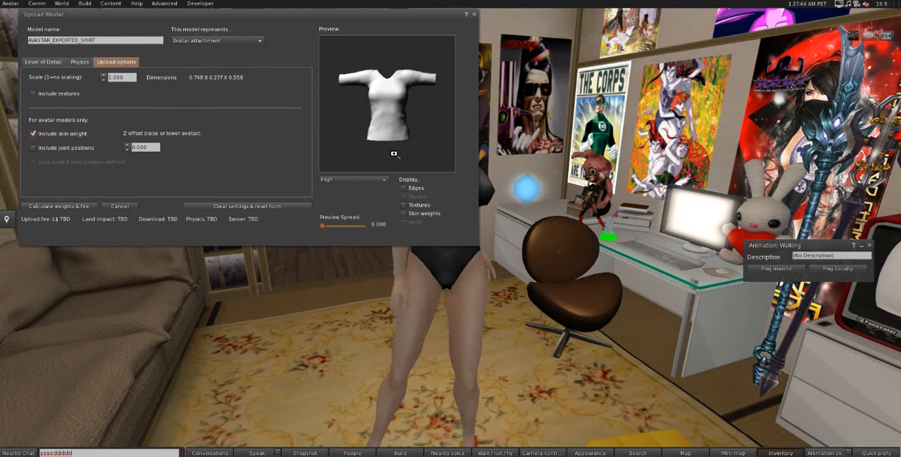
Step: Calculate the shirt's weights and fee, and reduce the Low and Lowest triangle limits to 0
left_click(43, 62)
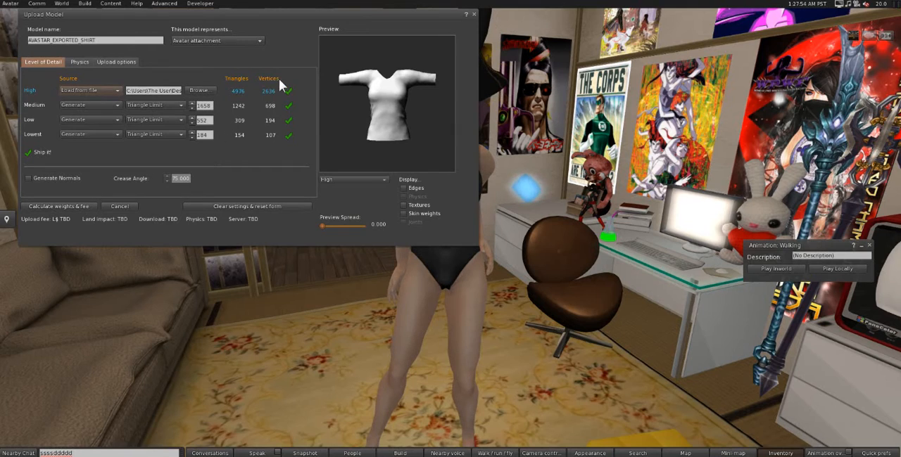
left_click(60, 208)
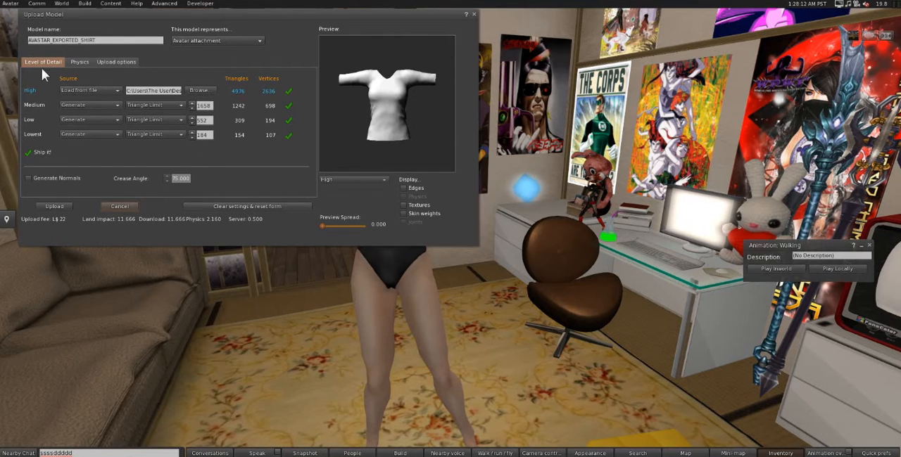
left_click(192, 136)
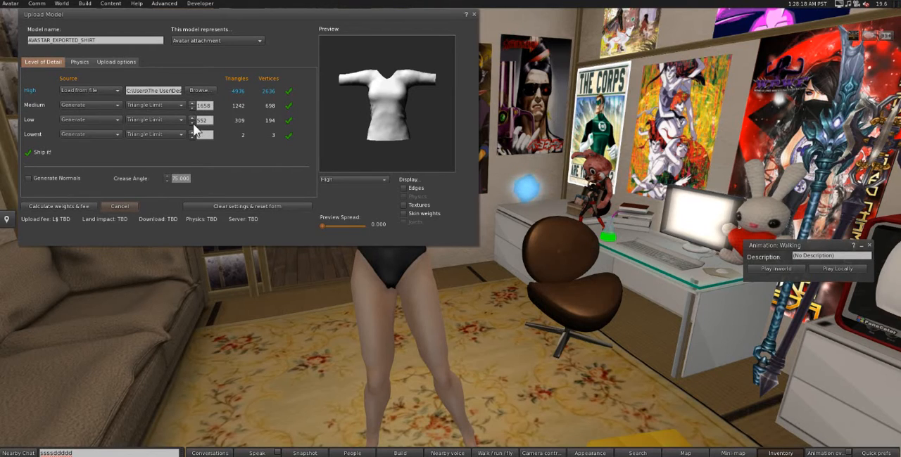
left_click(193, 122)
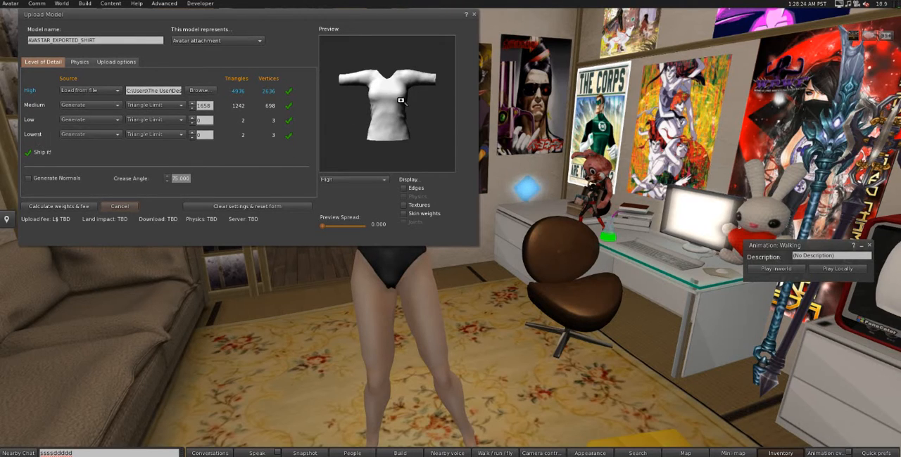
Step: Raise the viewer's LOD Factor to 4.000 in the quick preferences
left_click(876, 453)
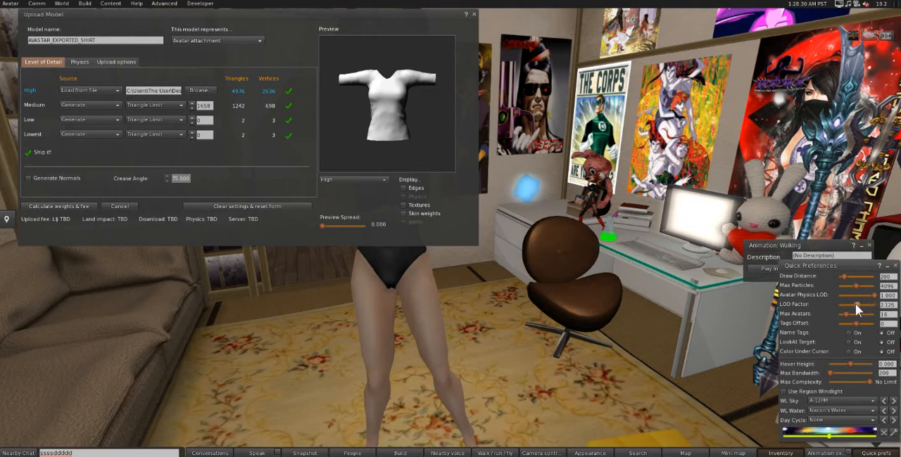
left_click_drag(855, 304, 875, 304)
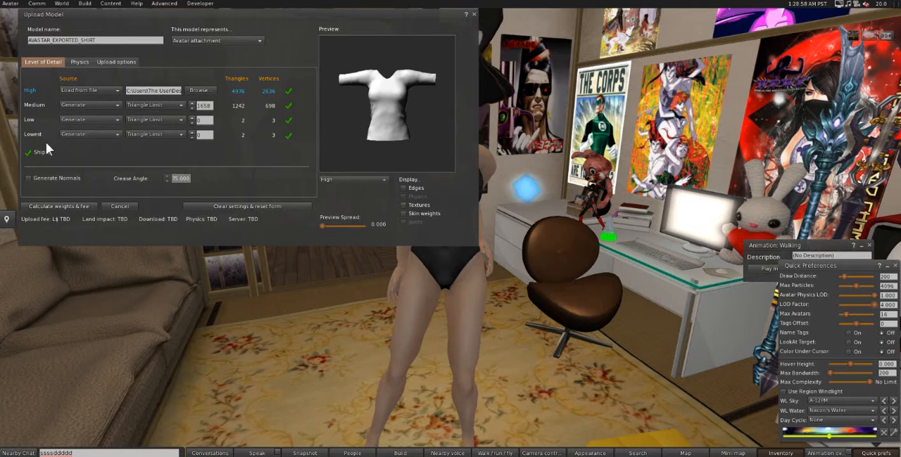
Step: Recalculate the weights and fee for the shirt model and upload it
left_click(59, 208)
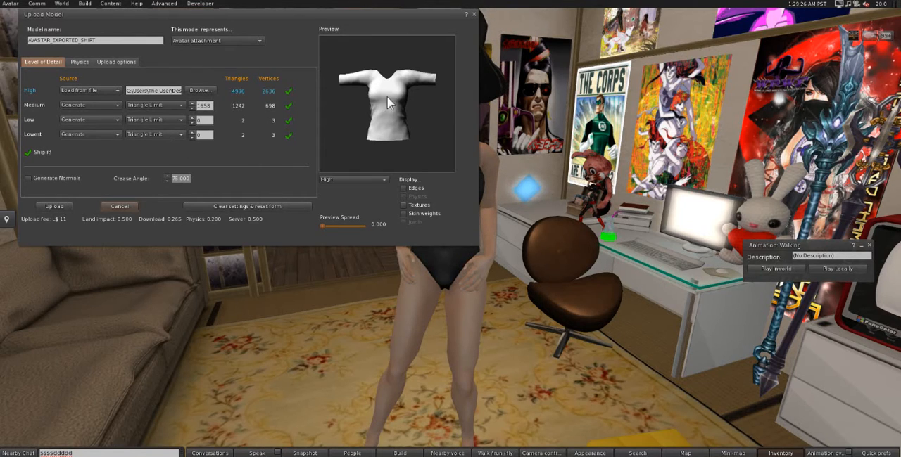
left_click_drag(395, 119, 403, 116)
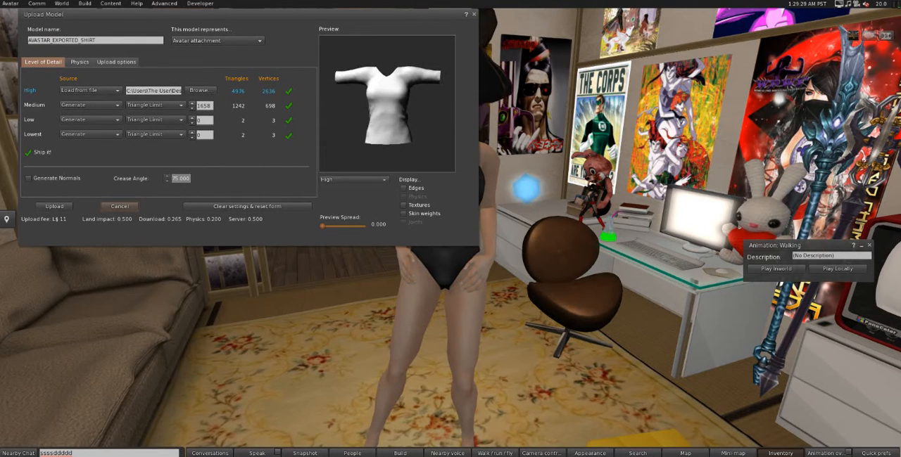
left_click(55, 207)
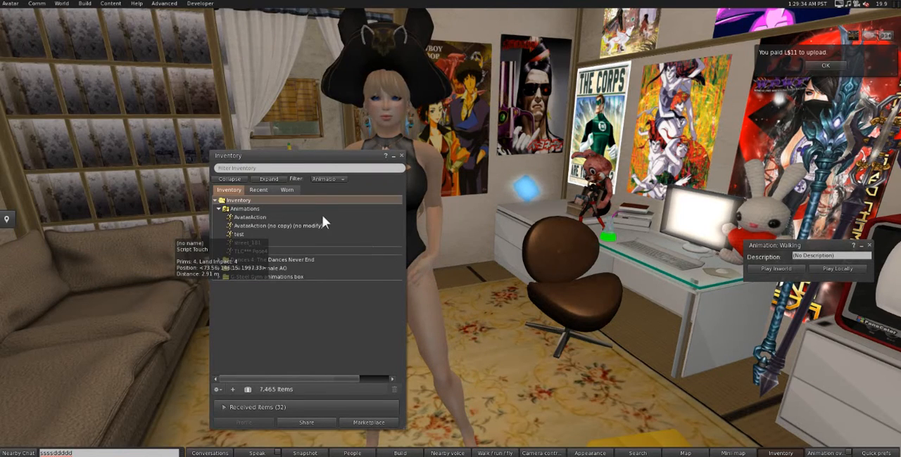
Step: Wear AVASTAR_EXPORTED_SHIRT from the recent inventory items on the avatar
left_click_drag(325, 162, 663, 108)
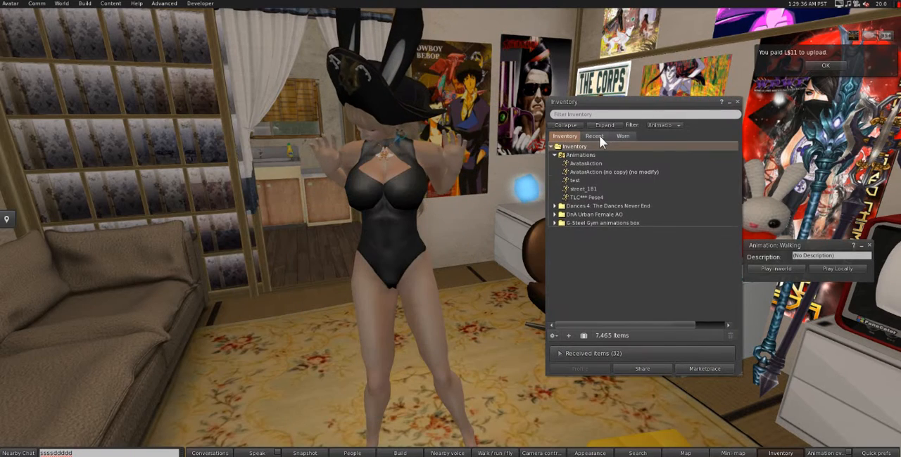
left_click(594, 136)
double_click(568, 165)
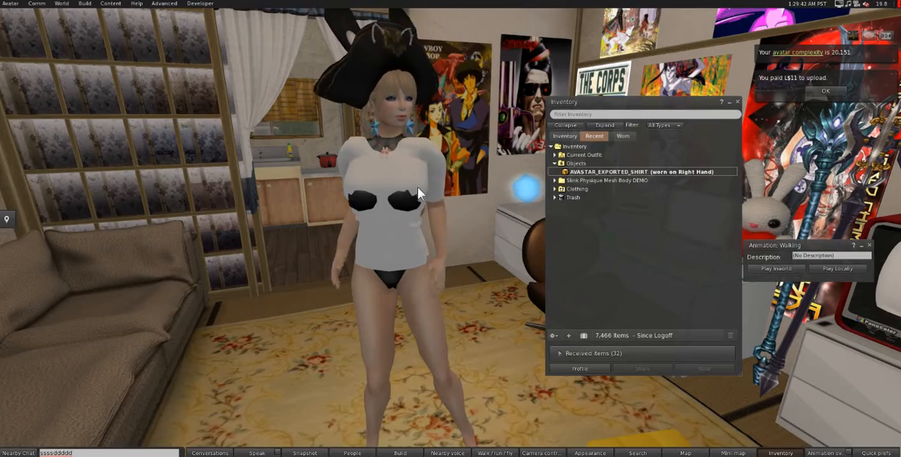
Step: Examine from several angles how the worn white shirt fits the avatar's chest, shoulders and waist
left_click_drag(418, 188, 442, 182, "alt")
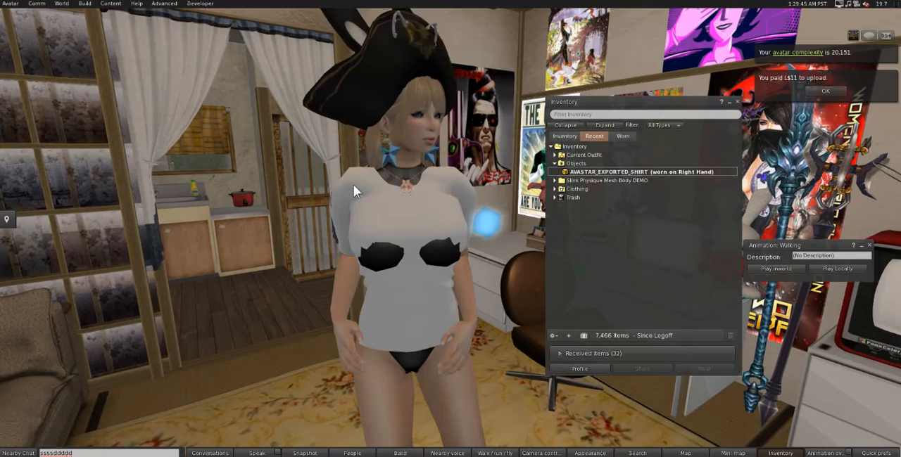
left_click_drag(354, 184, 460, 246, "alt")
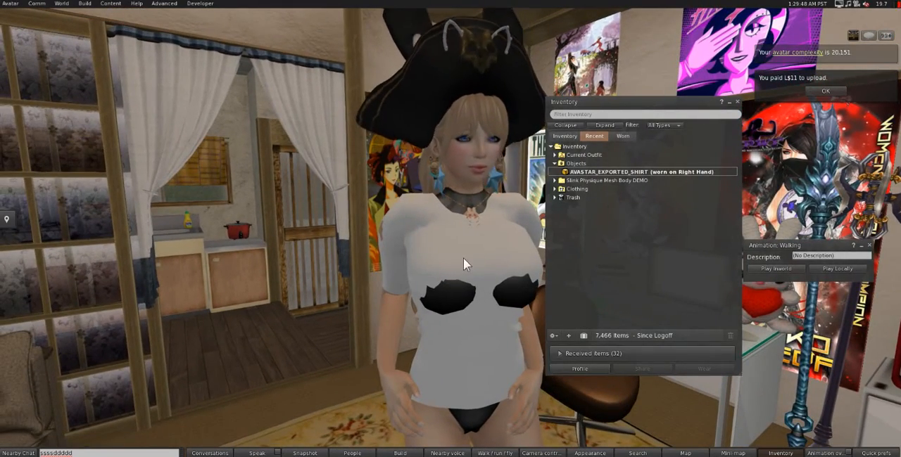
left_click_drag(438, 215, 378, 260, "alt")
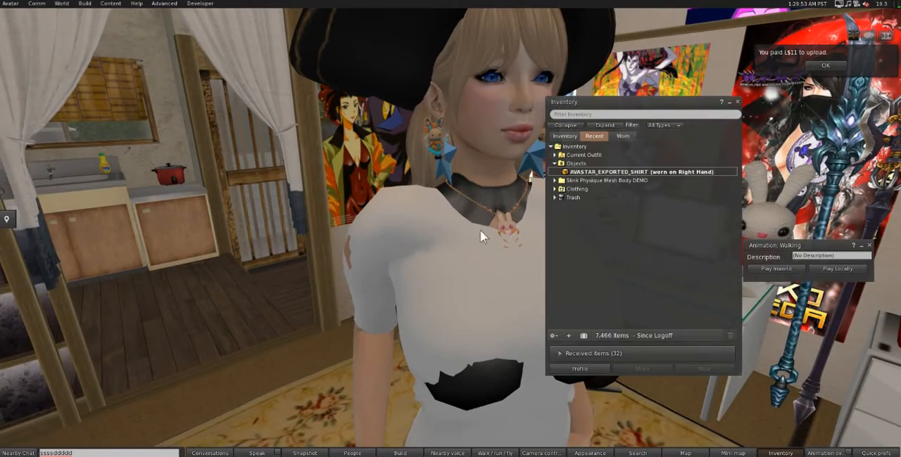
left_click_drag(514, 323, 524, 240, "alt")
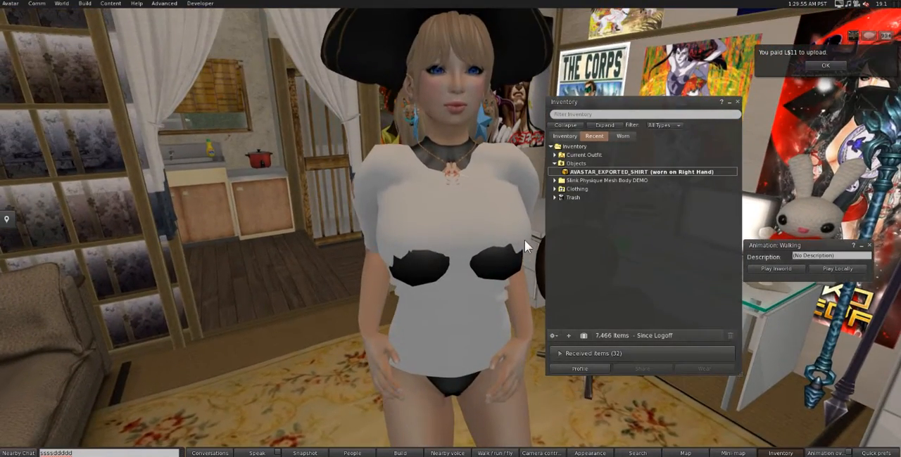
left_click_drag(470, 280, 897, 298, "alt")
left_click_drag(458, 231, 484, 231, "alt")
Step: Search the full inventory for "shirt"
left_click_drag(651, 103, 755, 109)
left_click(670, 140)
left_click(698, 118)
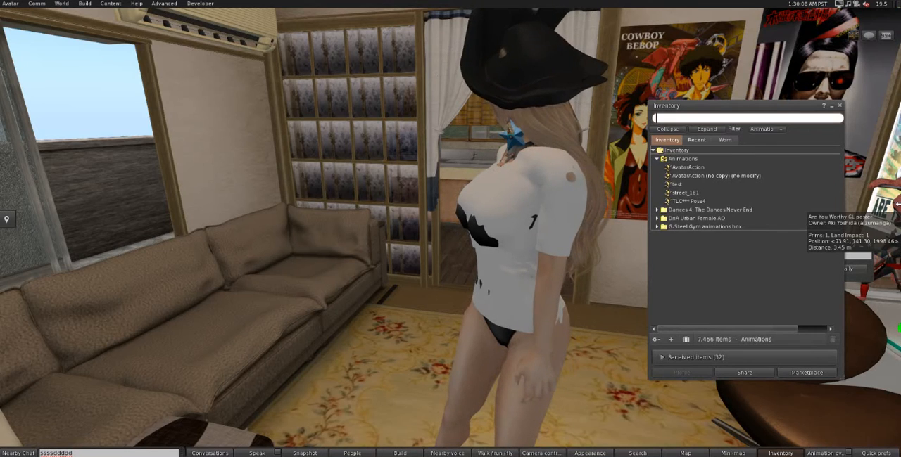
type("tshir")
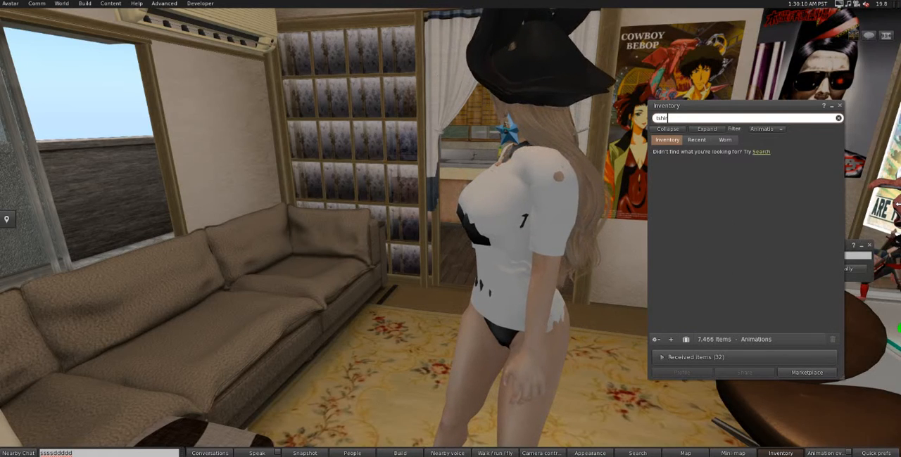
key("BackSpace")
key("BackSpace")
key("BackSpace")
key("BackSpace")
key("BackSpace")
type("sh")
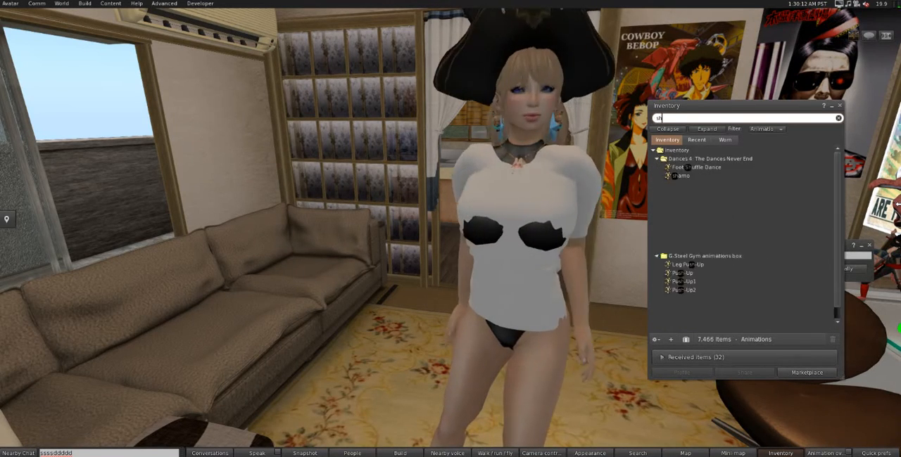
type("irt")
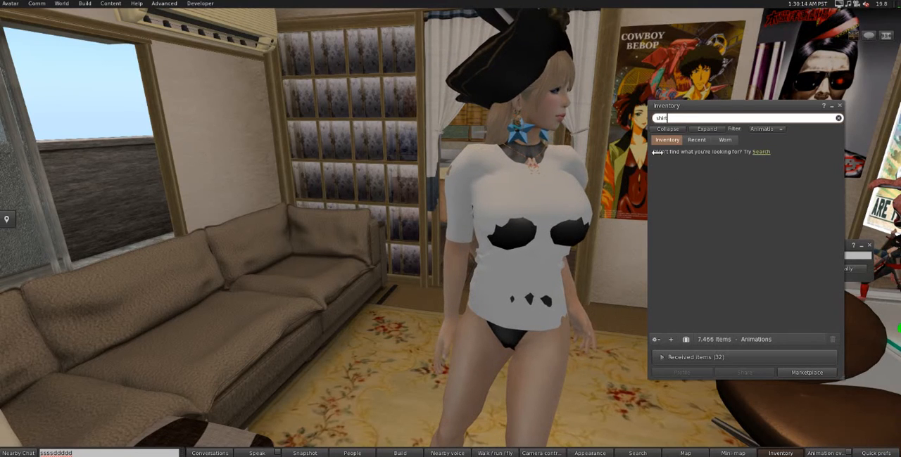
Step: Set the inventory filter to All Types for the "shirt" search
left_click(762, 130)
left_click(763, 146)
left_click(675, 118)
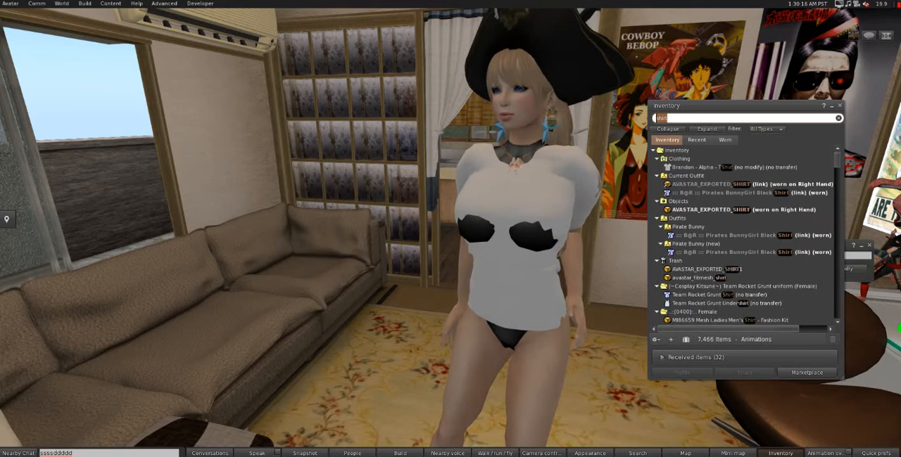
Step: Find the Brandon - Alpha - TShirt layer in the Library's Initial Outfits and wear it on the avatar
left_click_drag(837, 159, 841, 327)
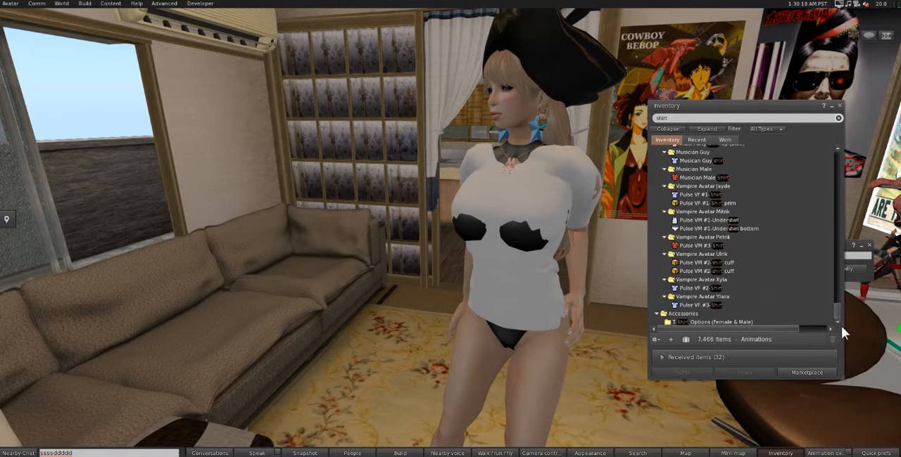
scroll(718, 212, "up", 2)
scroll(752, 223, "up", 1)
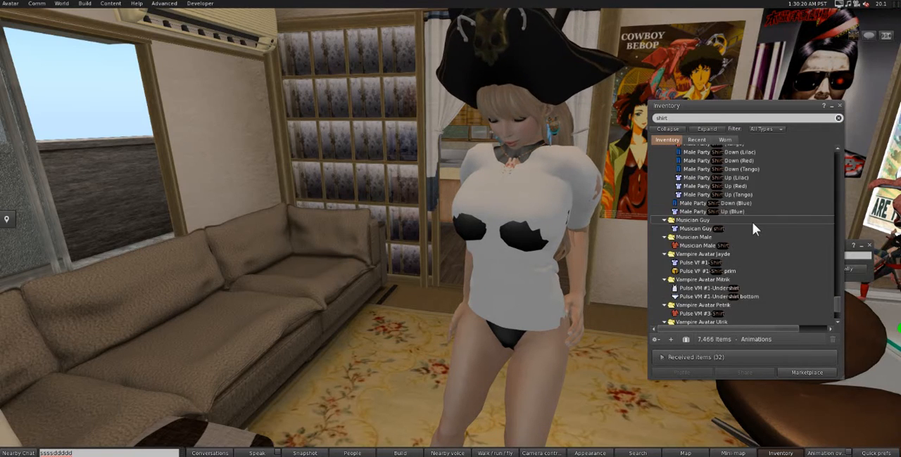
scroll(752, 222, "up", 10)
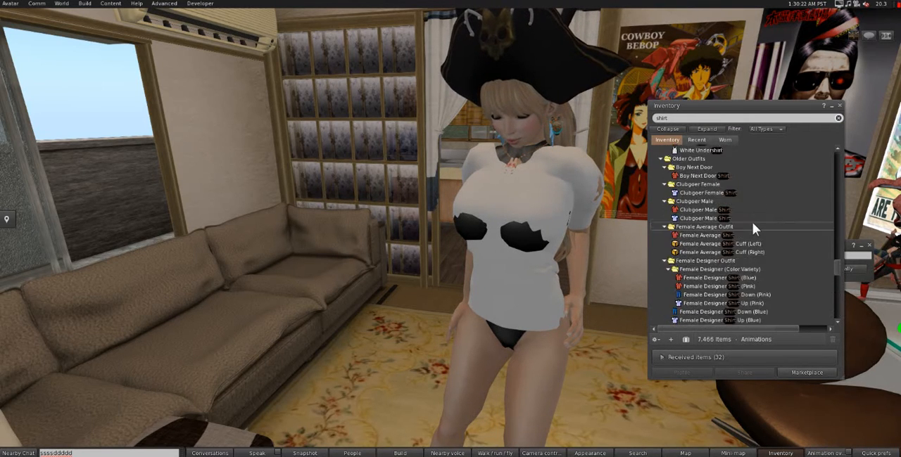
scroll(752, 222, "up", 10)
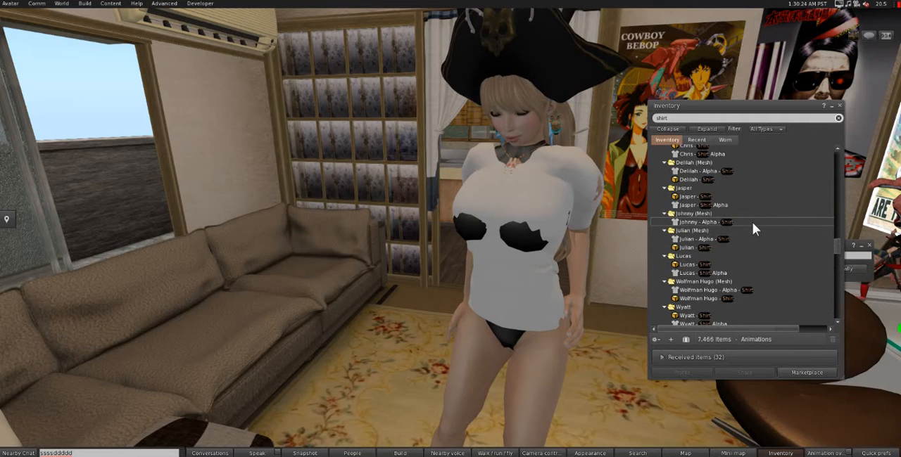
scroll(739, 202, "up", 4)
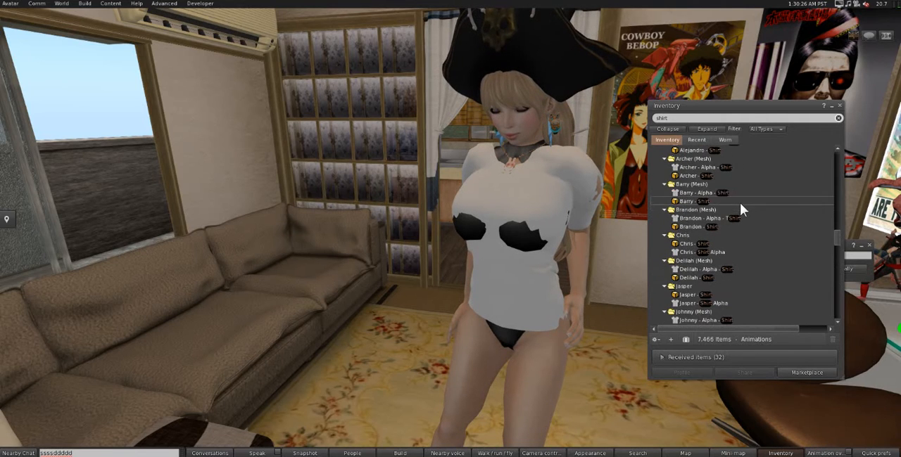
left_click(732, 219)
scroll(731, 222, "up", 2)
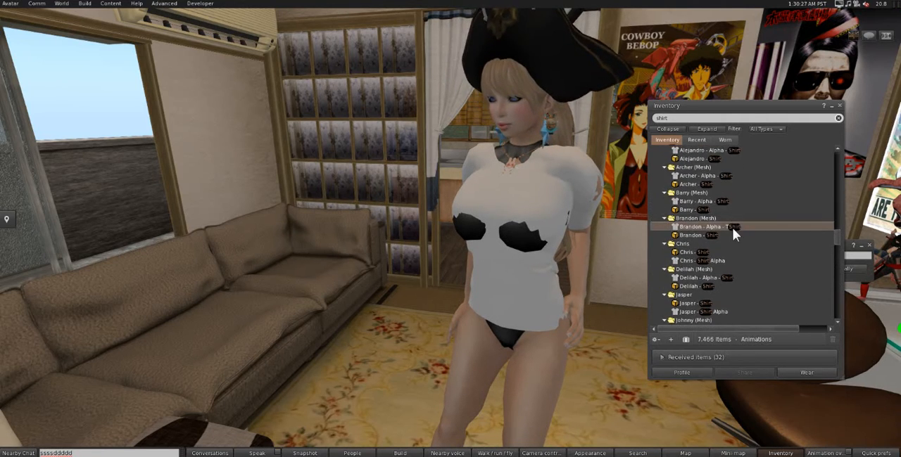
scroll(704, 197, "up", 2)
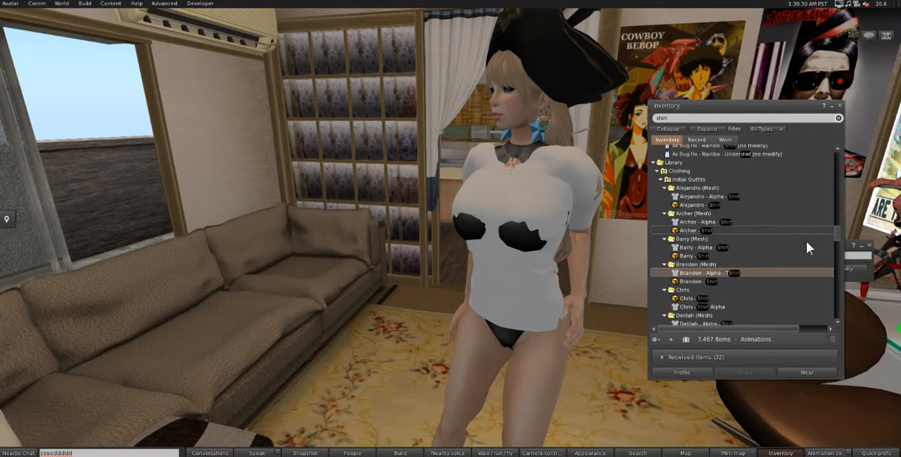
left_click_drag(836, 235, 831, 136)
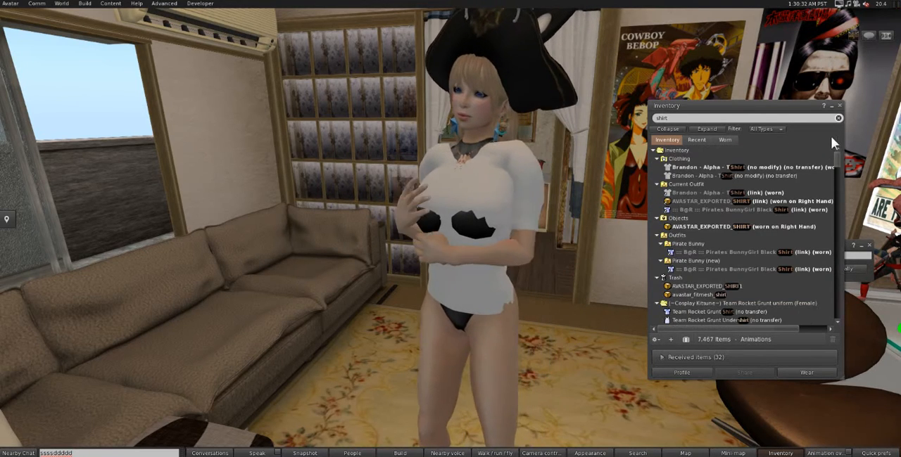
Step: Examine the shirt's fit from several angles with the Brandon alpha layer worn, and take that alpha layer off
mouse_move(448, 223)
left_mouse_down("alt")
mouse_move(517, 205)
mouse_move(813, 202)
mouse_move(682, 202)
mouse_move(514, 220)
mouse_move(432, 243)
mouse_move(438, 220)
left_mouse_up("alt")
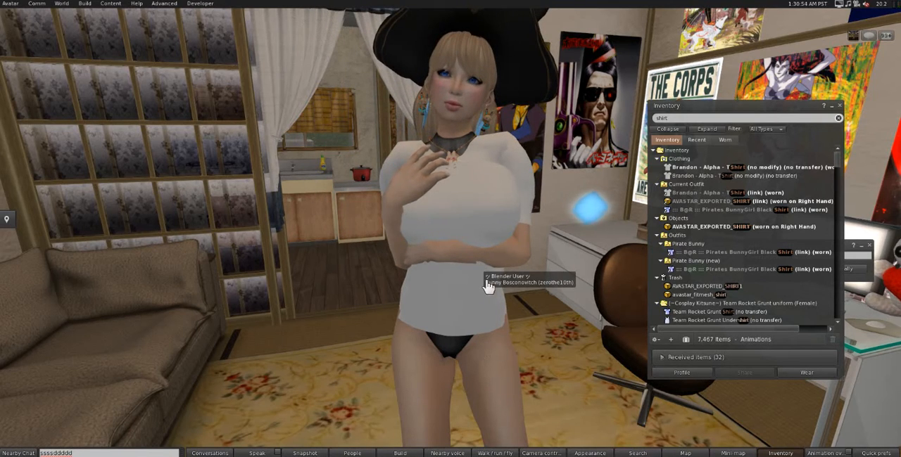
left_click_drag(458, 275, 451, 234, "alt")
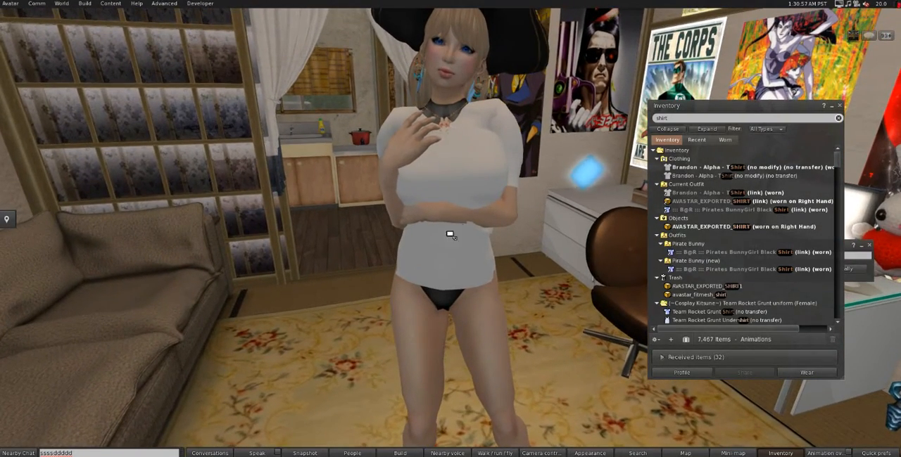
left_click_drag(456, 181, 455, 173, "alt")
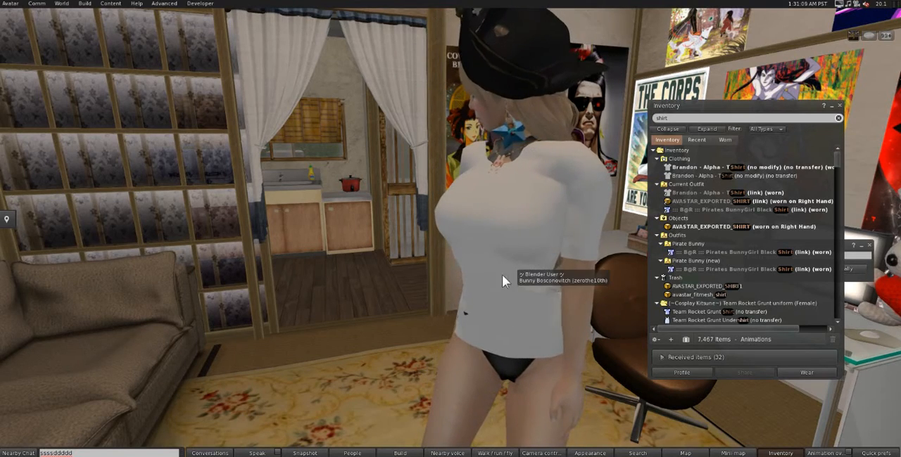
left_click(525, 261, "alt")
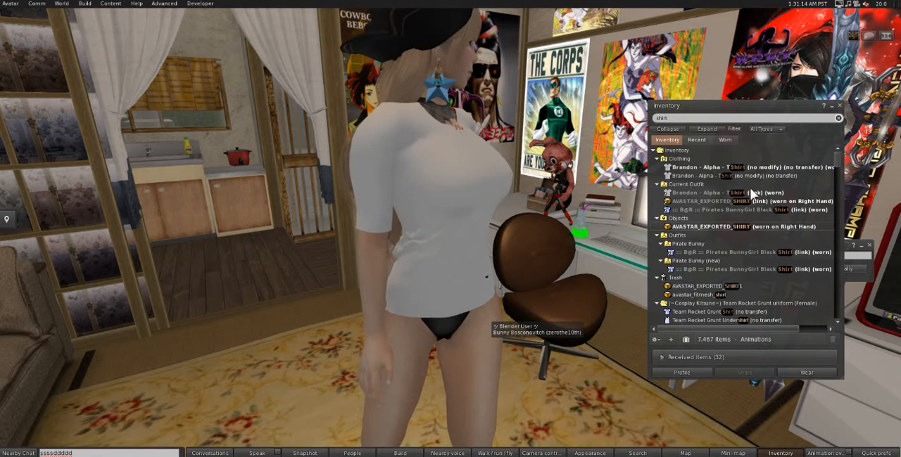
left_click(706, 169)
double_click(705, 168)
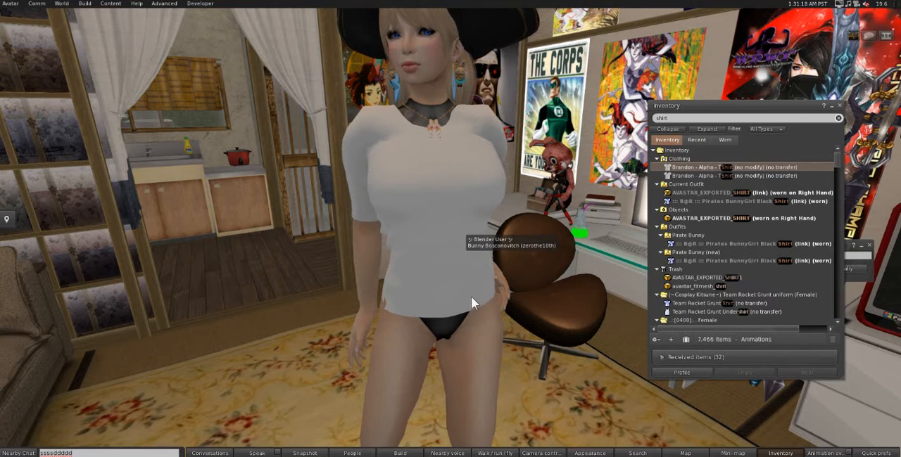
Step: Switch to Blender and select the Avatar armature in Object Mode
left_click(206, 314)
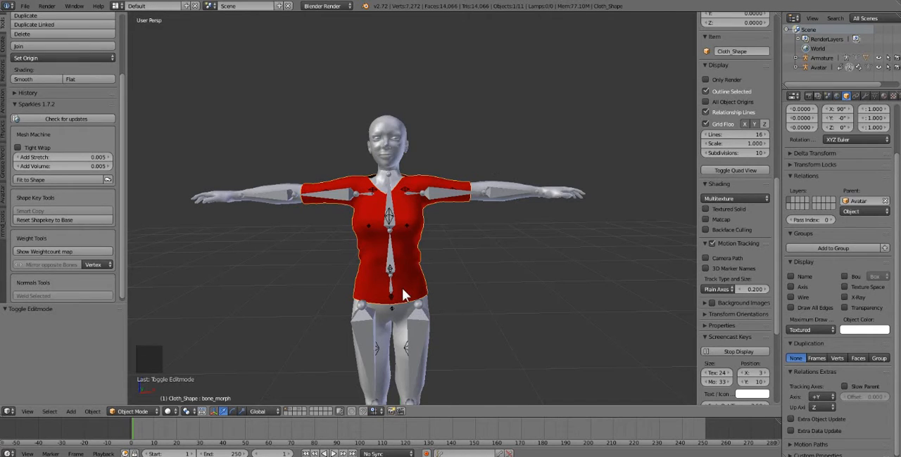
middle_click_drag(449, 289, 419, 275)
scroll(420, 275, "up", 2)
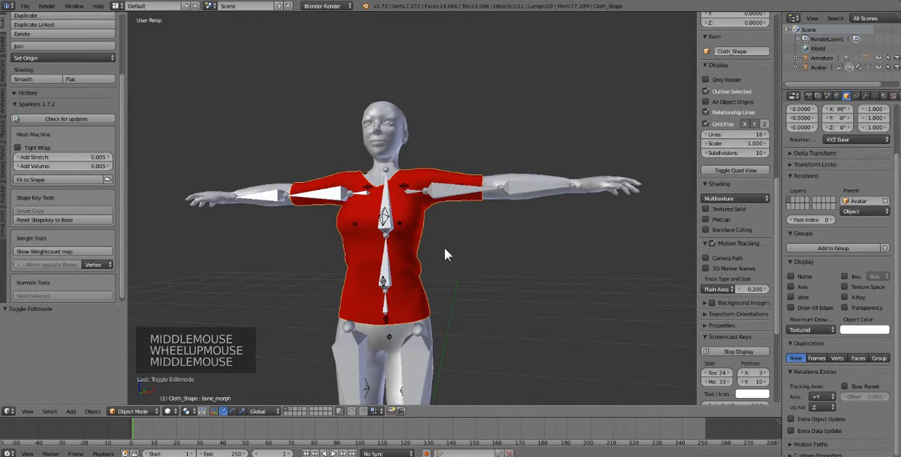
middle_click_drag(444, 247, 446, 265)
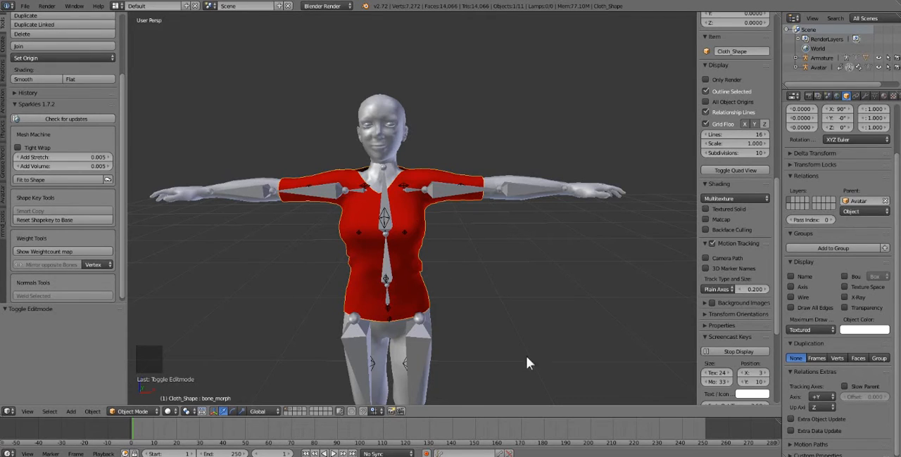
right_click(505, 188)
left_click(108, 411)
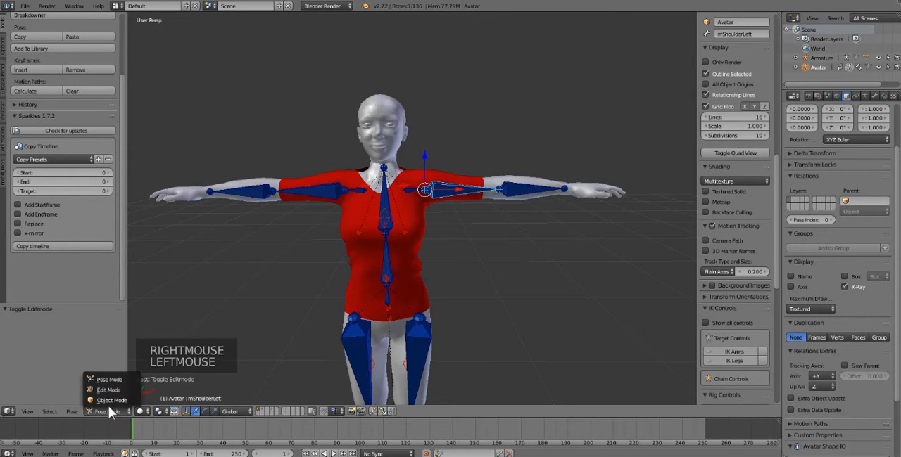
left_click(110, 404)
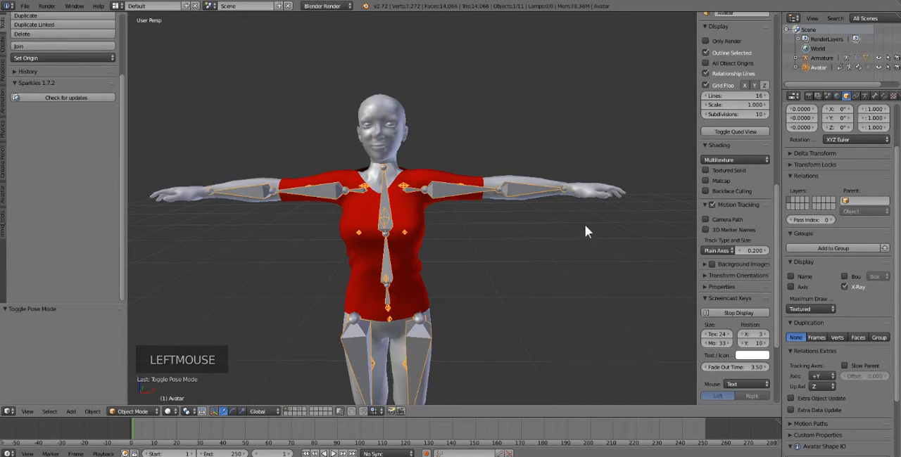
right_click(533, 187)
right_click(533, 187)
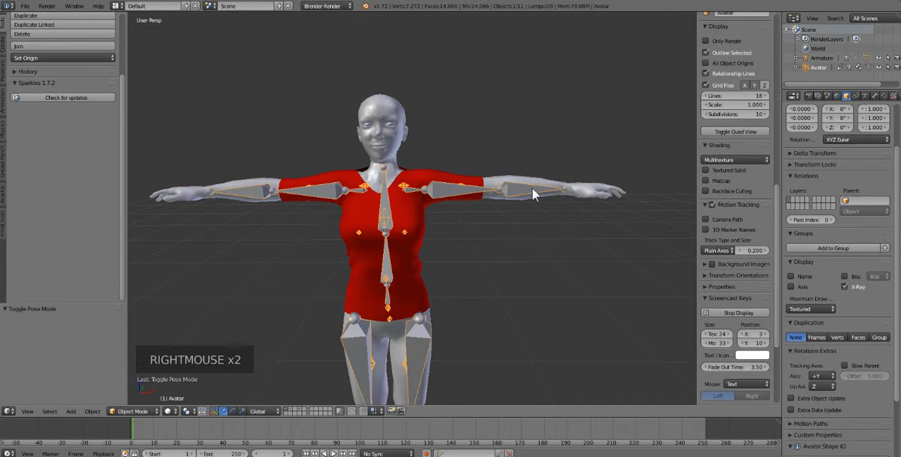
Step: Load the exported avatar shape XML file from the Desktop folder onto the Avatar armature with Avatar Shape IO
left_click(845, 97)
scroll(857, 324, "down", 6)
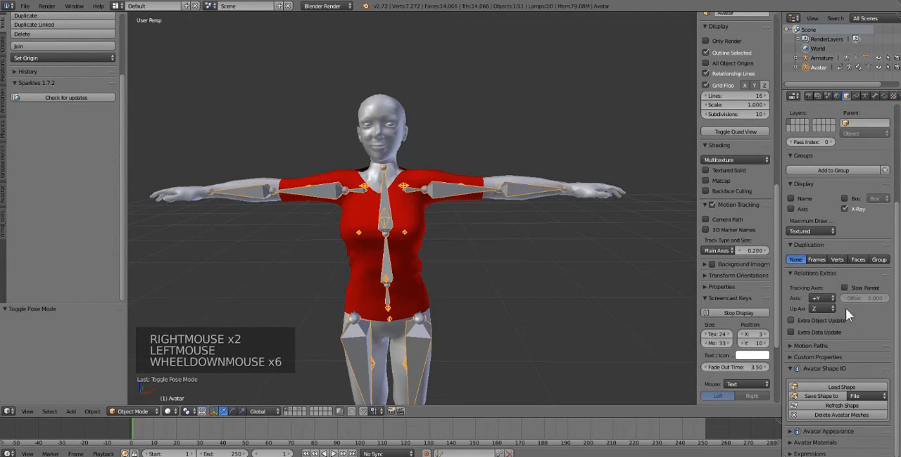
right_click(502, 187)
right_click(502, 187)
right_click(502, 188)
left_click(845, 96)
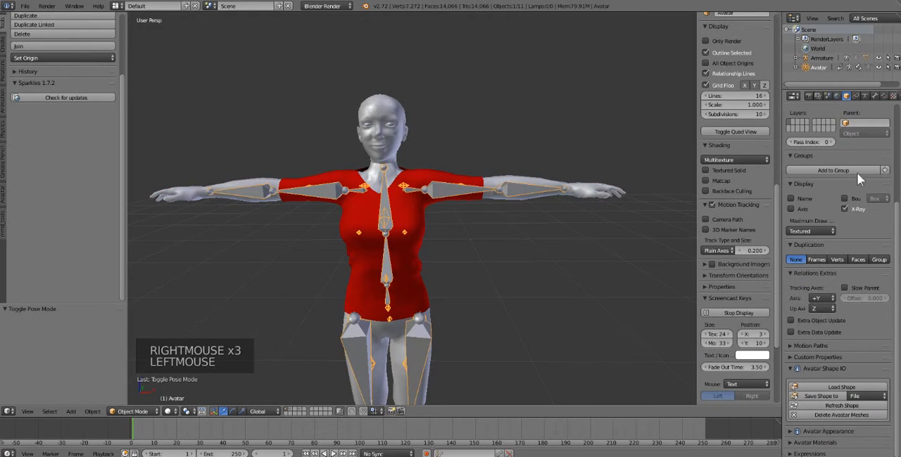
scroll(859, 322, "down", 4)
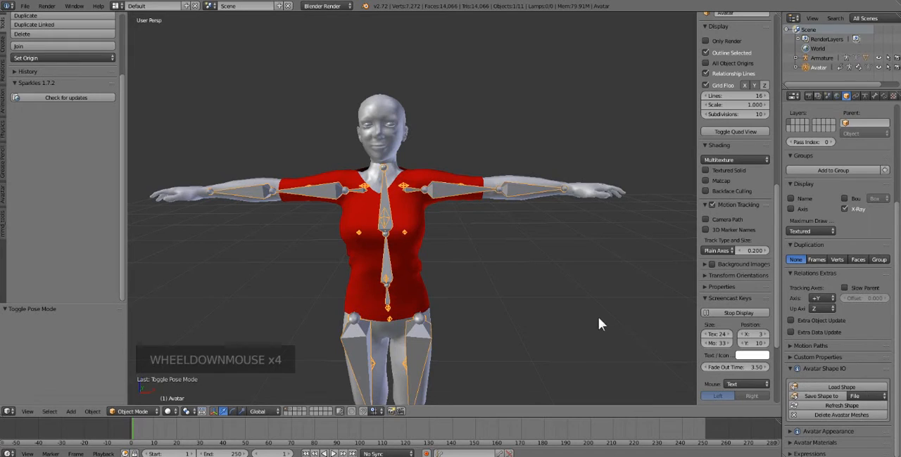
left_click(848, 388)
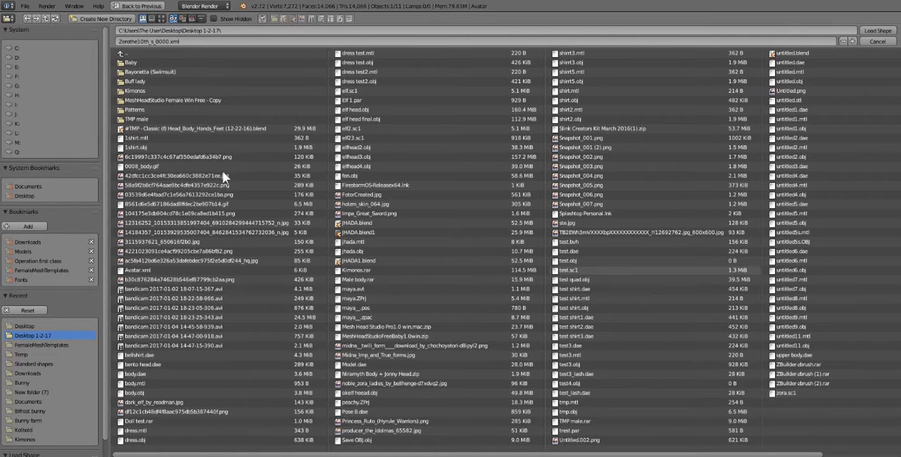
left_click(27, 197)
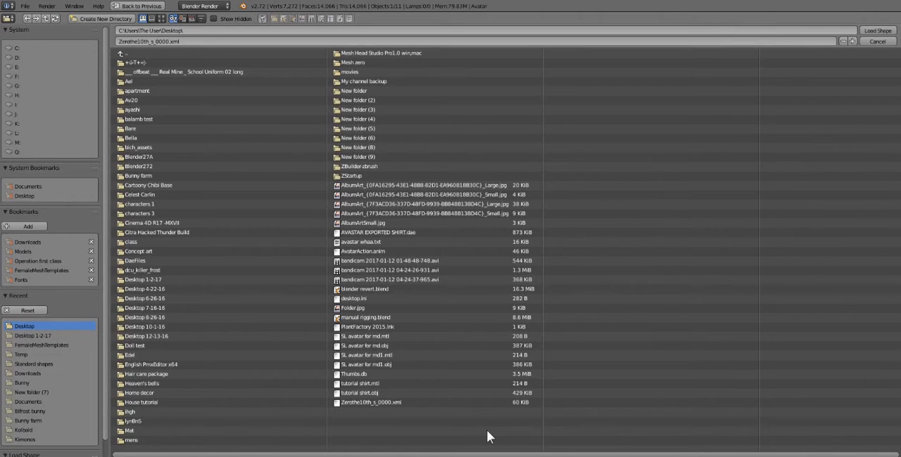
double_click(385, 405)
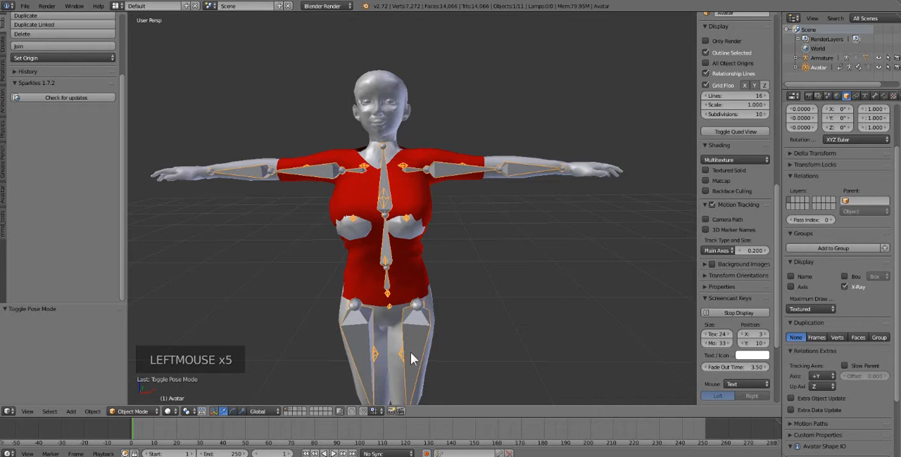
Step: Inspect where the body pokes through the red shirt, and open the Cloth_Shape mesh in Edit Mode
middle_click_drag(338, 241, 488, 228)
scroll(405, 231, "up", 1)
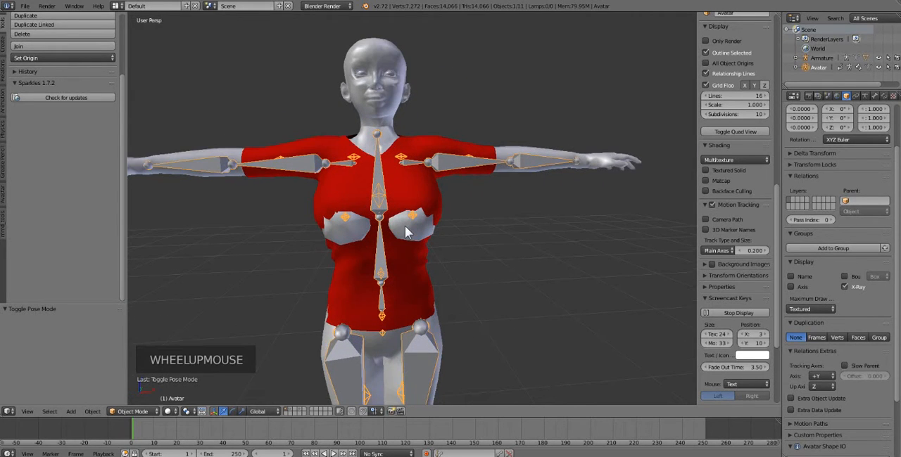
middle_click_drag(384, 246, 406, 197)
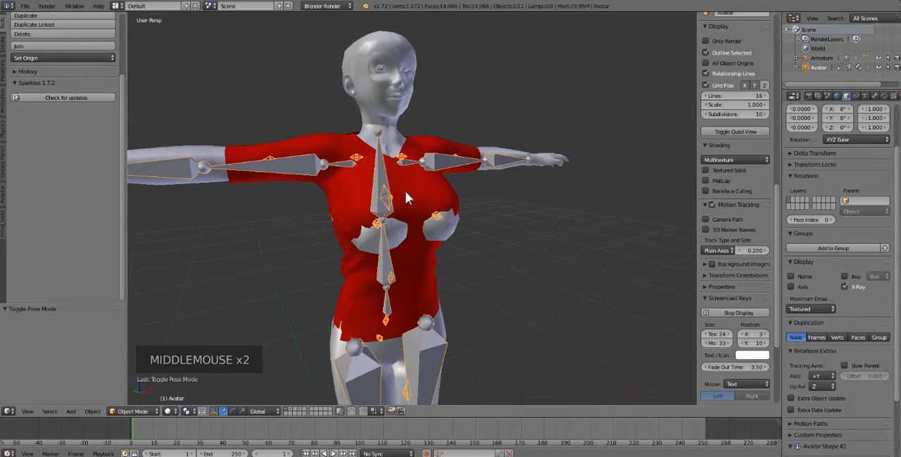
right_click(412, 184)
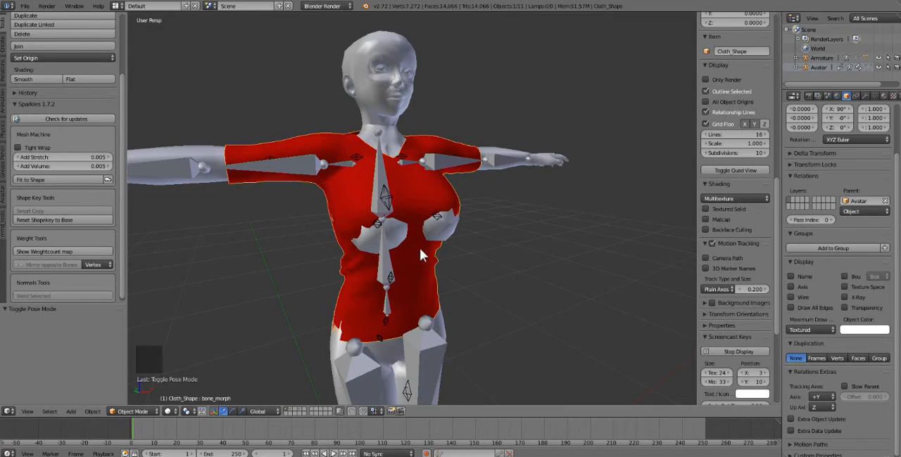
middle_click_drag(419, 247, 465, 271)
scroll(383, 278, "up", 1)
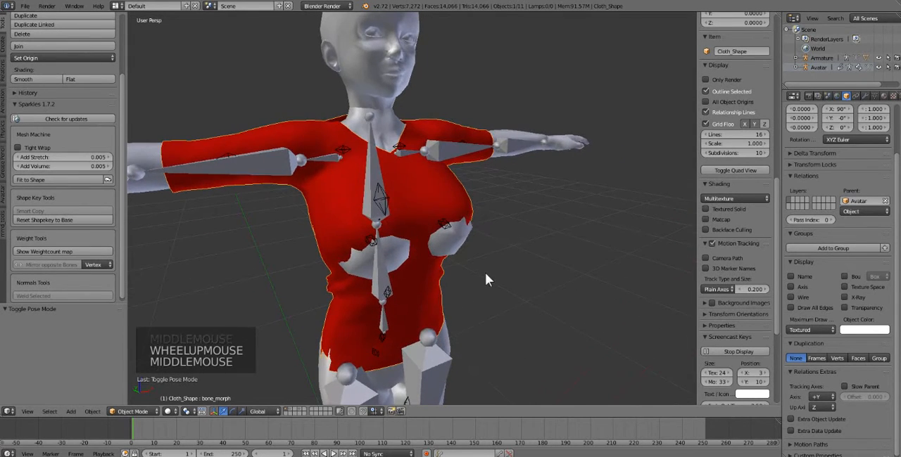
right_click(416, 205)
right_click(416, 205)
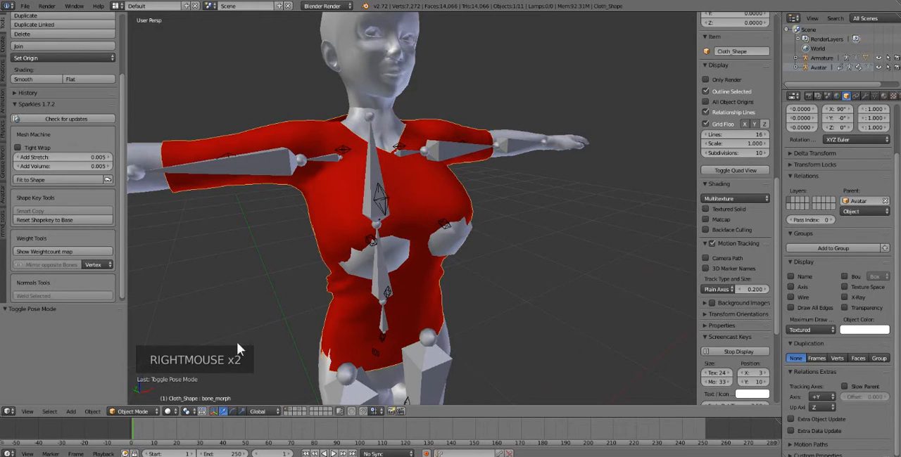
key("Tab")
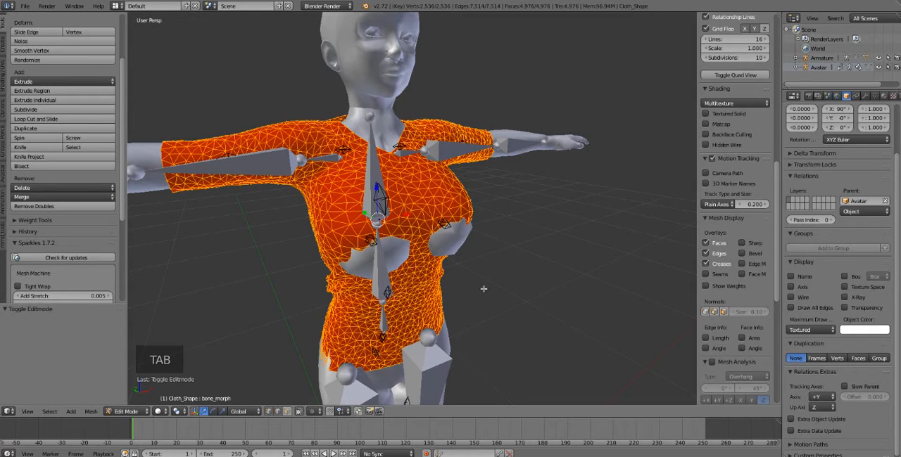
Step: Clear the full selection on the Cloth_Shape mesh, use vertex select mode, and enable proportional editing
right_click(383, 262)
middle_click_drag(413, 287, 345, 368)
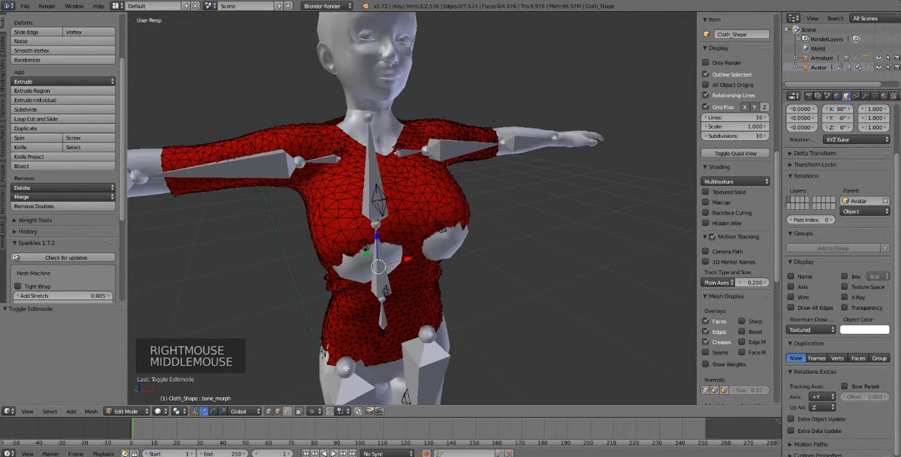
left_click(266, 412)
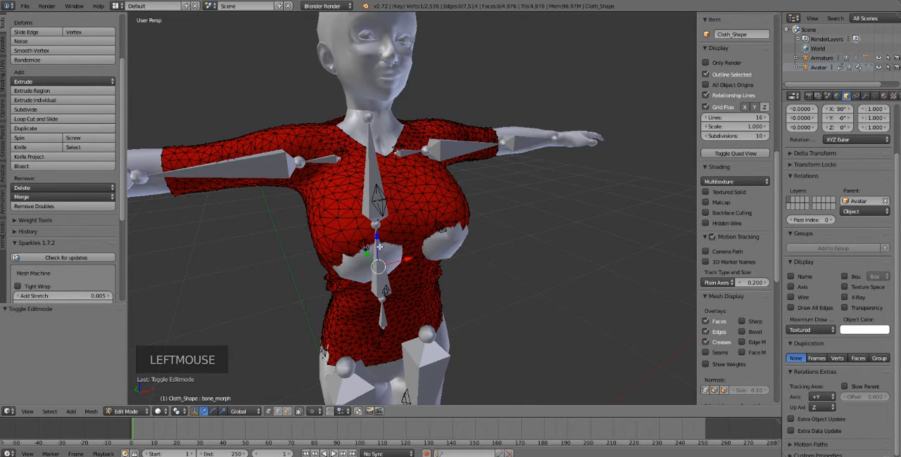
right_click(368, 270)
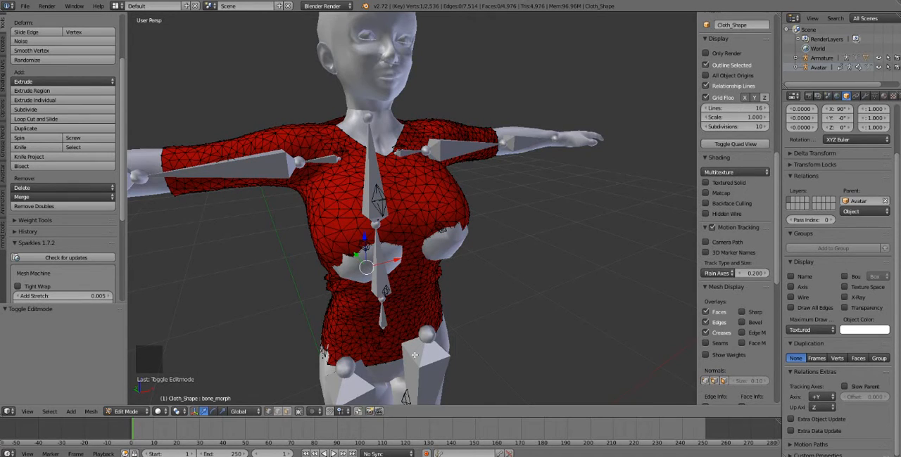
left_click(312, 411)
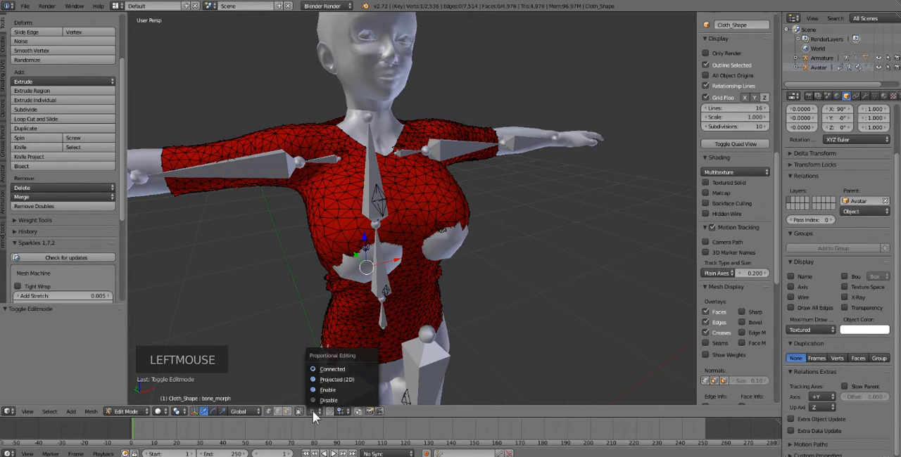
left_click(321, 391)
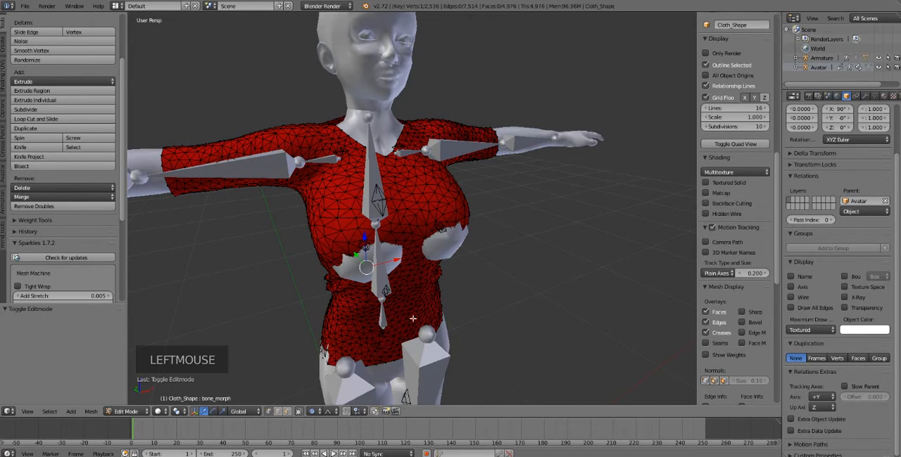
Step: Try moving the shirt vertex between the breasts with a proportional size of about 0.22, and undo the move
right_click(413, 253)
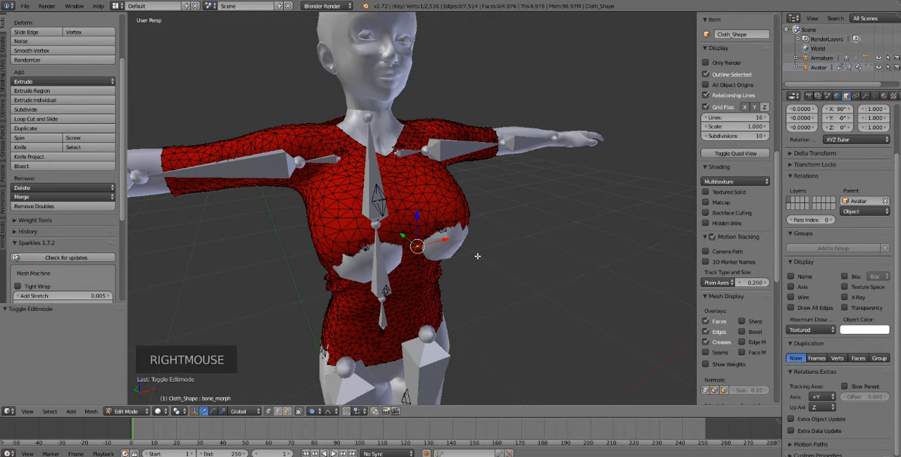
key("g")
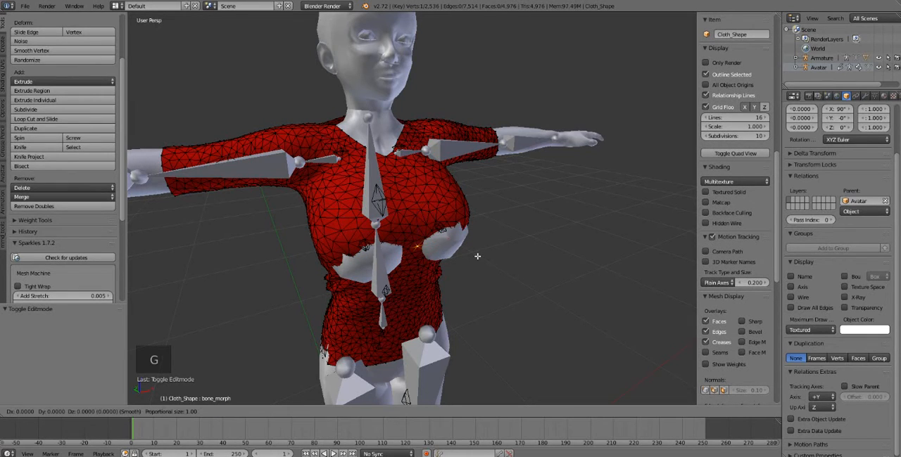
scroll(477, 256, "up", 12)
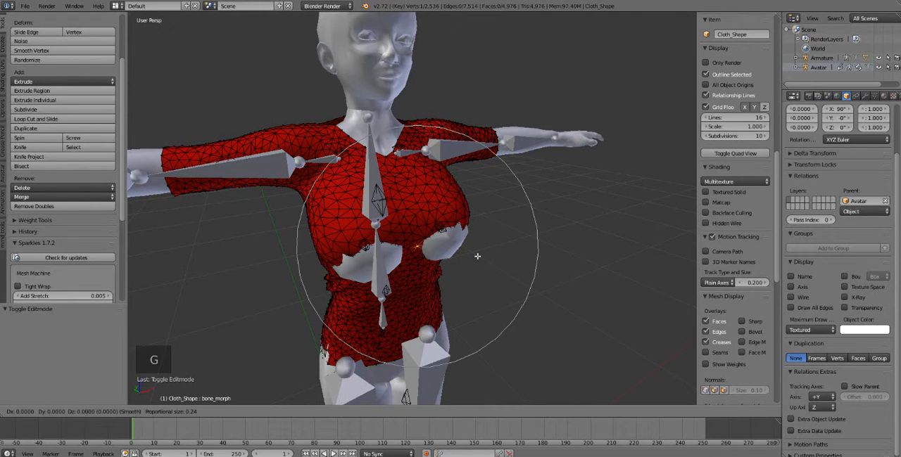
scroll(477, 256, "up", 1)
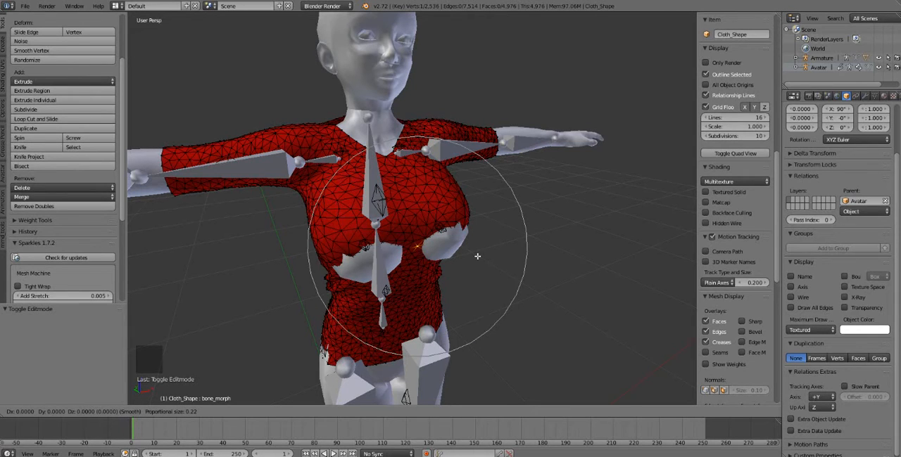
left_click(477, 256)
left_click_drag(403, 237, 438, 256)
scroll(453, 268, "down", 10)
scroll(453, 269, "down", 1)
key("ctrl+z")
Step: Reduce the proportional editing size to about 0.10 with a trial Y move of the vertex between the breasts, and undo the move
key("g")
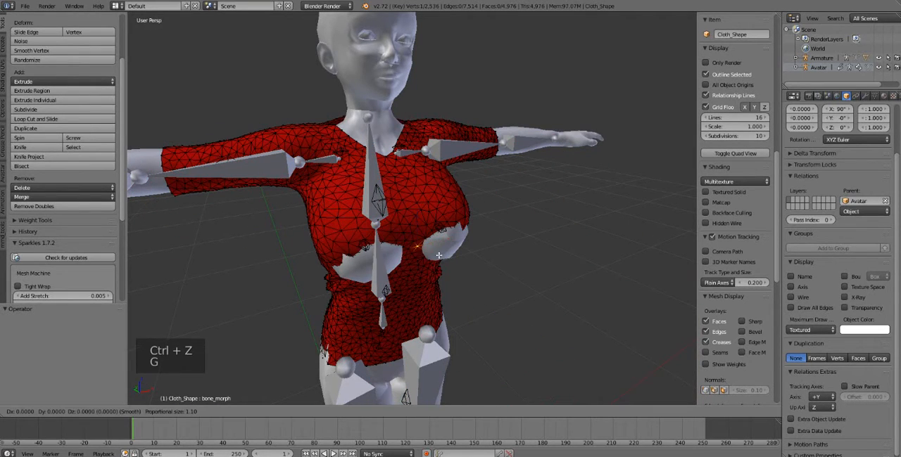
scroll(438, 255, "up", 19)
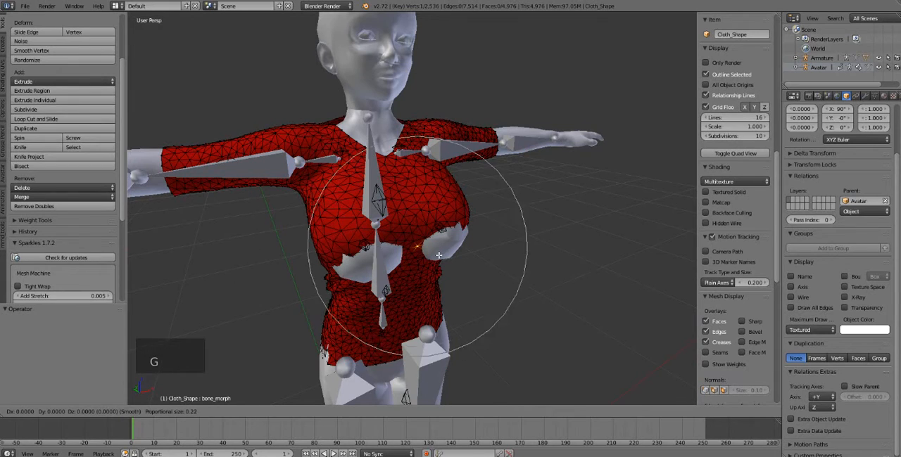
left_click(439, 255)
left_click_drag(409, 242, 374, 218)
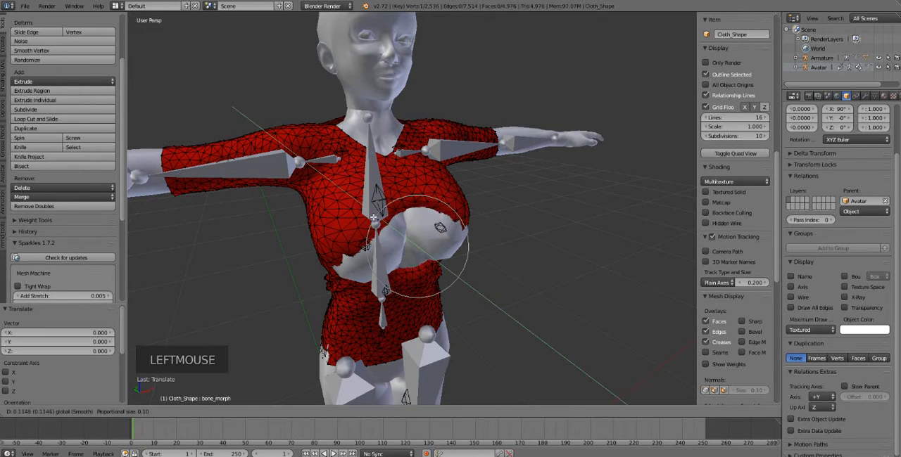
left_click_drag(483, 318, 424, 289)
key("ctrl+z")
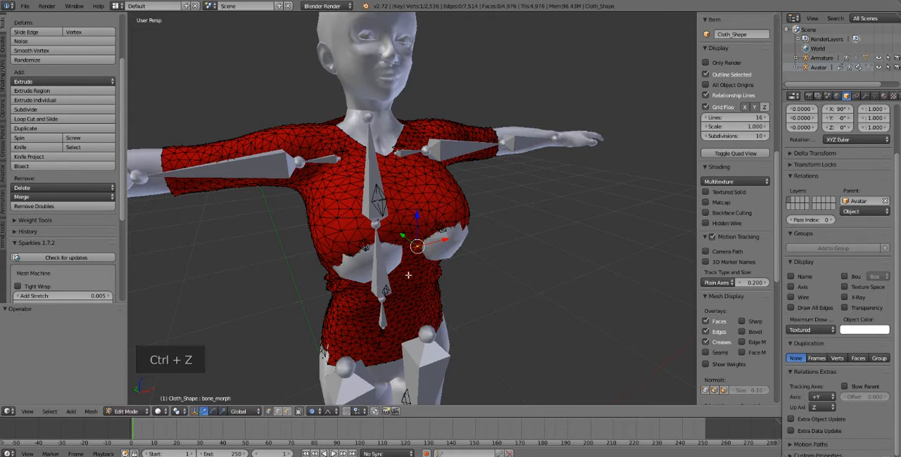
Step: Select the shirt vertices under both breasts and pull them forward along Y by about 0.015
middle_click_drag(407, 276, 388, 273)
right_click(333, 257)
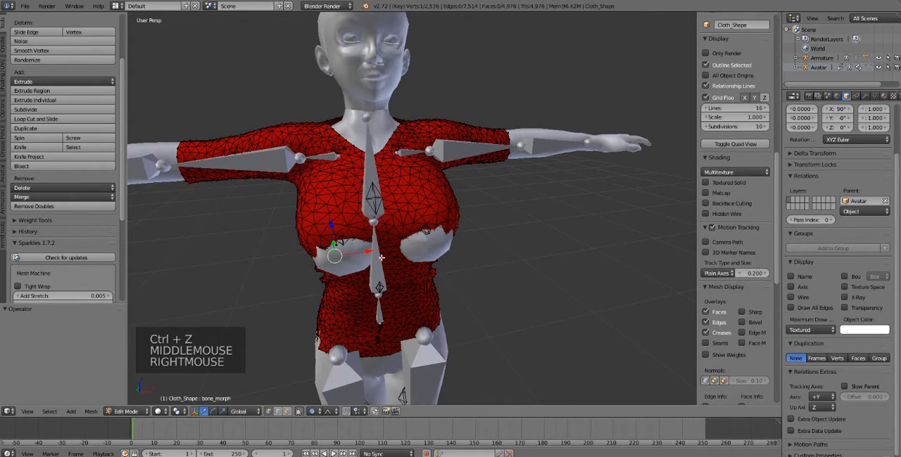
right_click(430, 252, "shift")
middle_click_drag(430, 252, 410, 255)
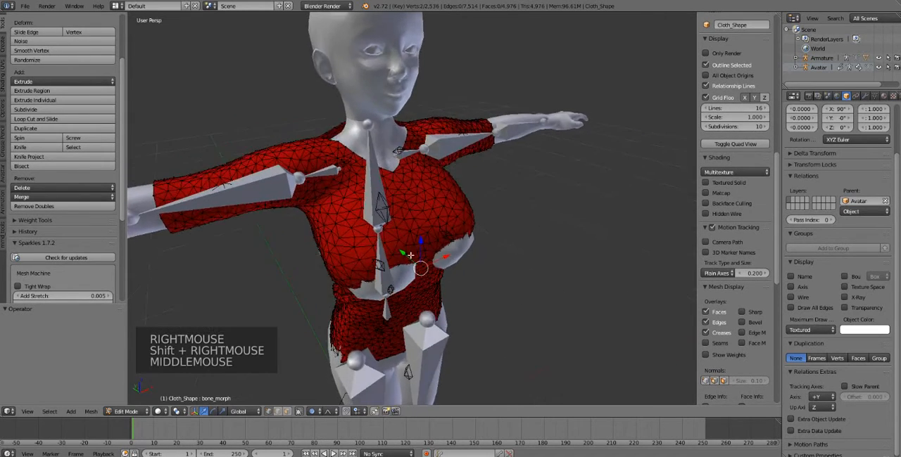
left_click_drag(406, 254, 434, 258)
Step: Undo a trial downward move under the avatar's left breast, and pull the shirt forward there along Y by about 0.007
right_click(441, 260)
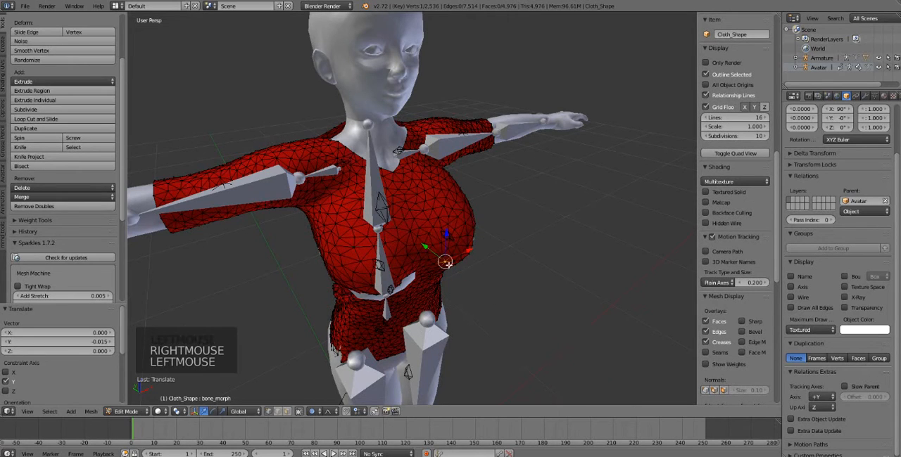
mouse_move(435, 258)
middle_mouse_down()
mouse_move(432, 266)
mouse_move(431, 245)
middle_mouse_up()
right_click(452, 252)
left_click_drag(431, 241, 431, 243)
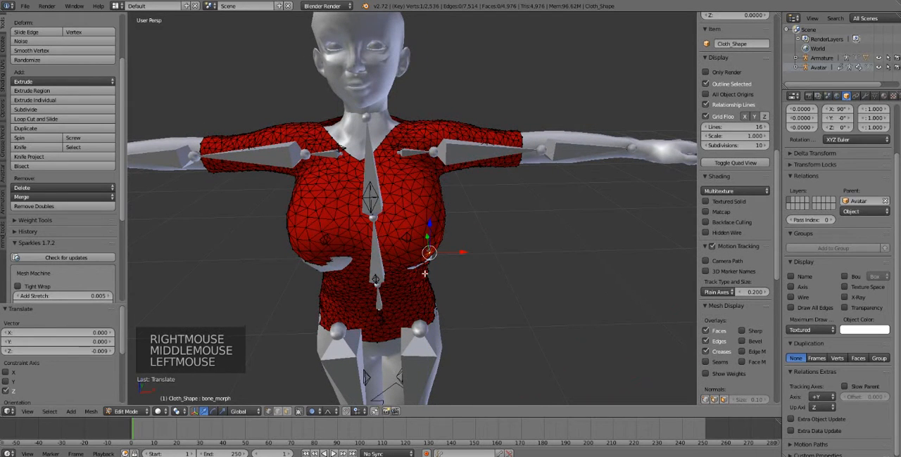
key("ctrl+z")
middle_click_drag(431, 278, 395, 234)
left_click_drag(395, 234, 394, 233)
middle_click_drag(394, 233, 422, 235)
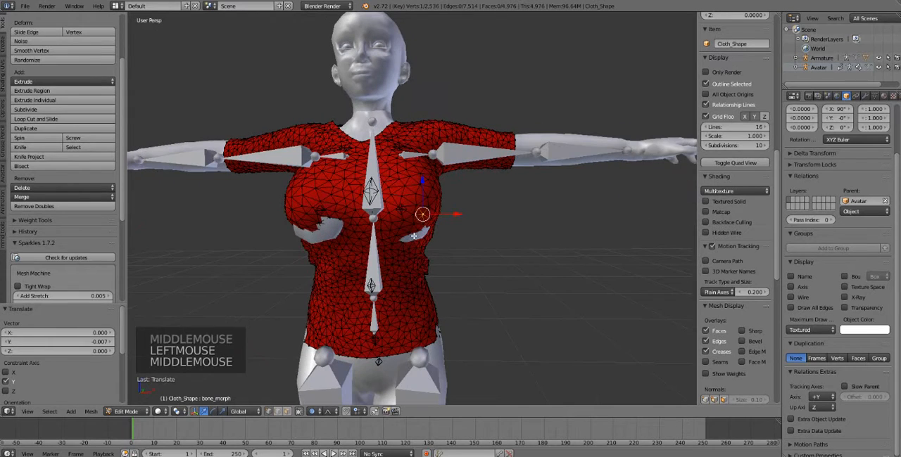
Step: Lower the shirt vertices over the remaining clipping under the breasts along Z by about 0.014
right_click(405, 240)
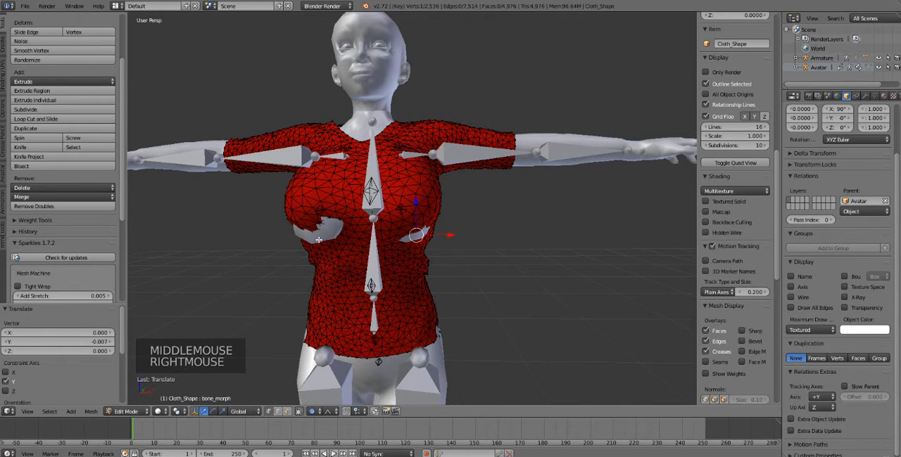
right_click(352, 223, "shift")
left_click_drag(364, 209, 362, 216)
middle_click_drag(362, 216, 367, 256)
Step: Undo a trial move near the centre, and push the shirt under the avatar's right breast outward along X by about 0.011
right_click(356, 241)
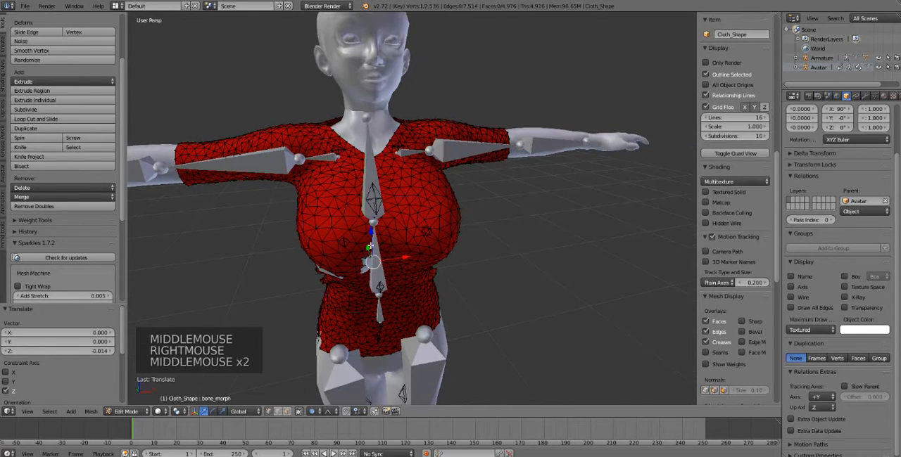
left_click_drag(369, 246, 347, 268)
key("ctrl+z")
right_click(374, 268)
scroll(372, 257, "up", 2)
right_click(324, 273)
middle_click_drag(347, 268, 426, 216)
Step: Nudge the shirt vertex beside the avatar's left breast along X by about 0.001
right_click(426, 214)
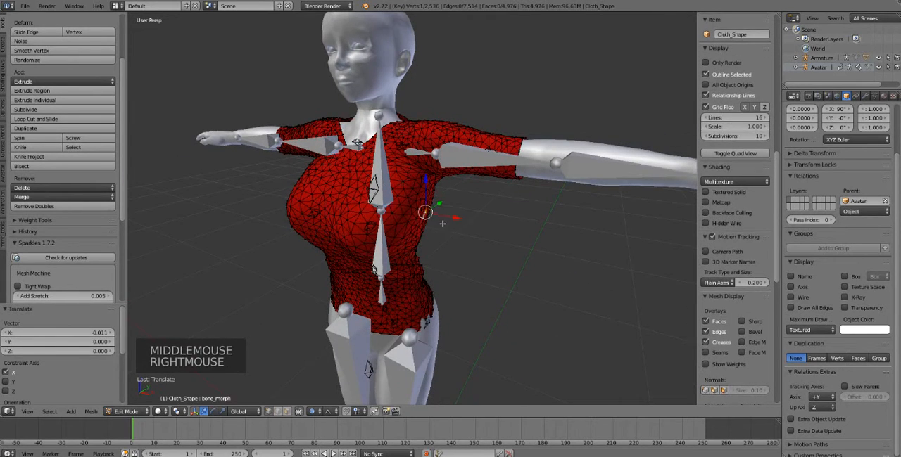
left_click_drag(446, 214, 444, 219)
middle_click_drag(444, 219, 425, 248)
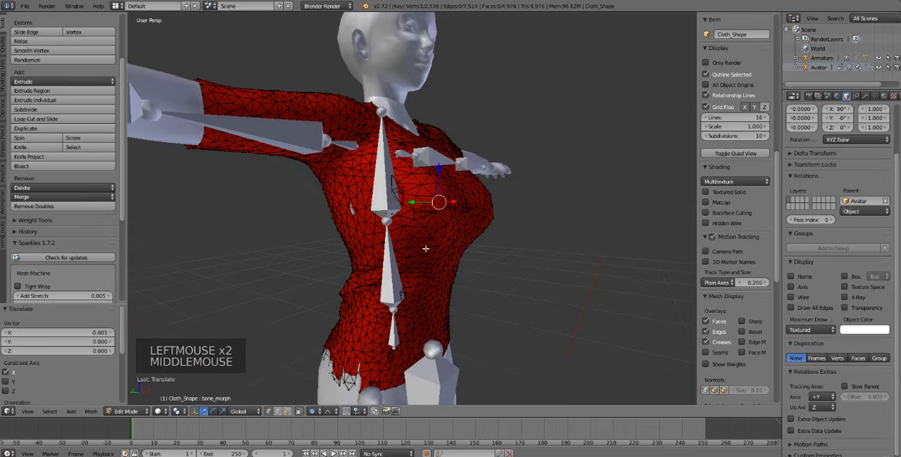
Step: Move the shirt's side below the avatar's right armpit outward along X by about 0.004, undoing a first trial move
right_click(354, 211)
middle_click_drag(354, 212, 349, 224)
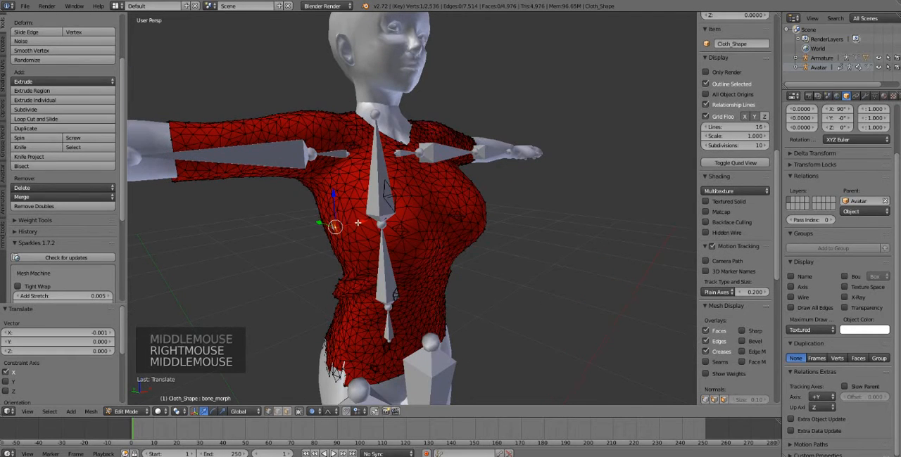
left_click_drag(357, 223, 356, 228)
key("ctrl+z")
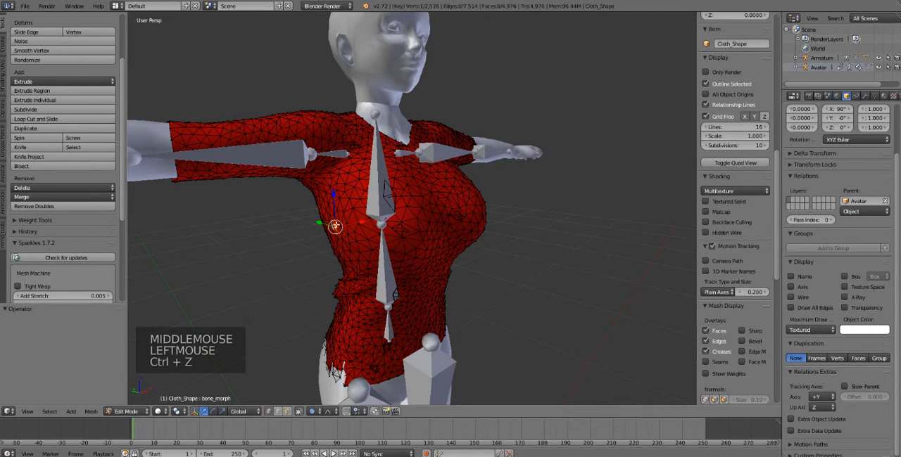
right_click(332, 230)
right_click(333, 230)
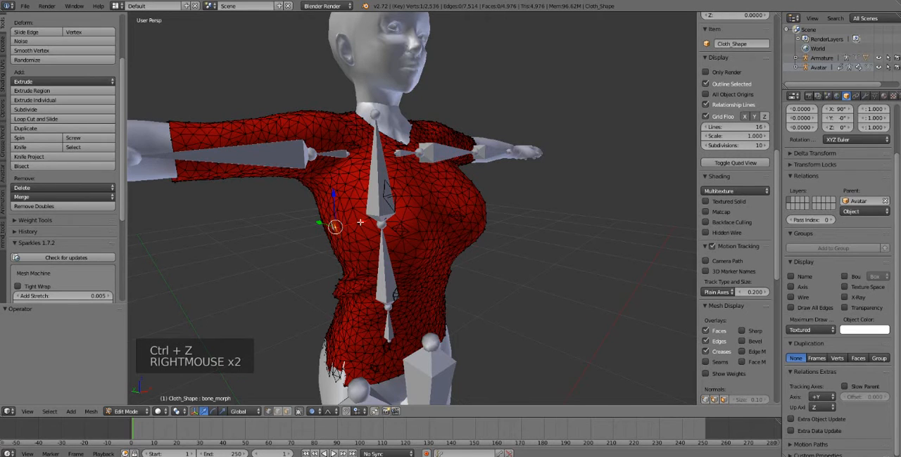
left_click_drag(360, 223, 352, 232)
Step: Pull the shirt's hem outward by about 0.007 in X and 0.008 in Y at the avatar's right hip, and 0.008 in X at the left
middle_click_drag(330, 357, 493, 360)
right_click(510, 358)
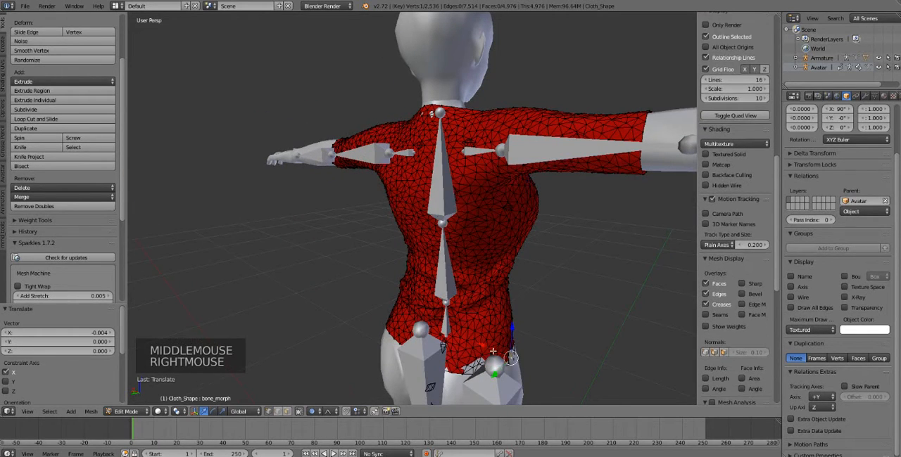
left_click_drag(504, 356, 494, 355)
scroll(501, 352, "down", 7)
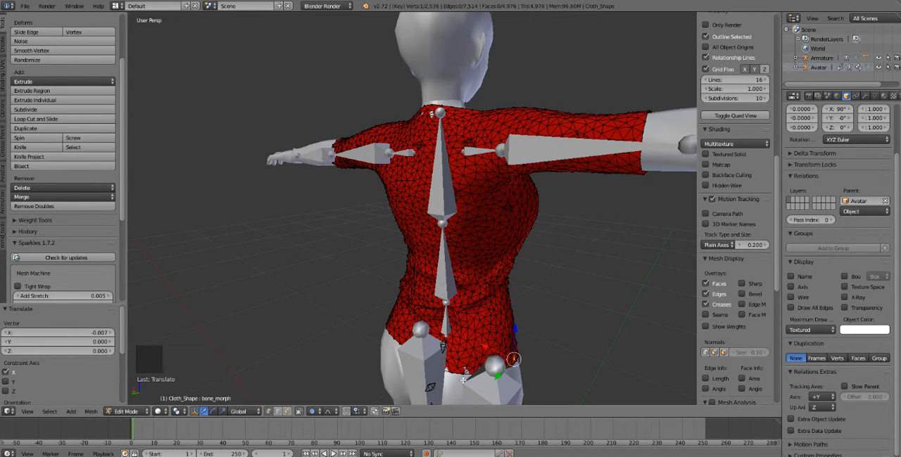
right_click(466, 372)
left_click_drag(449, 388, 446, 389)
middle_click_drag(430, 324, 486, 298)
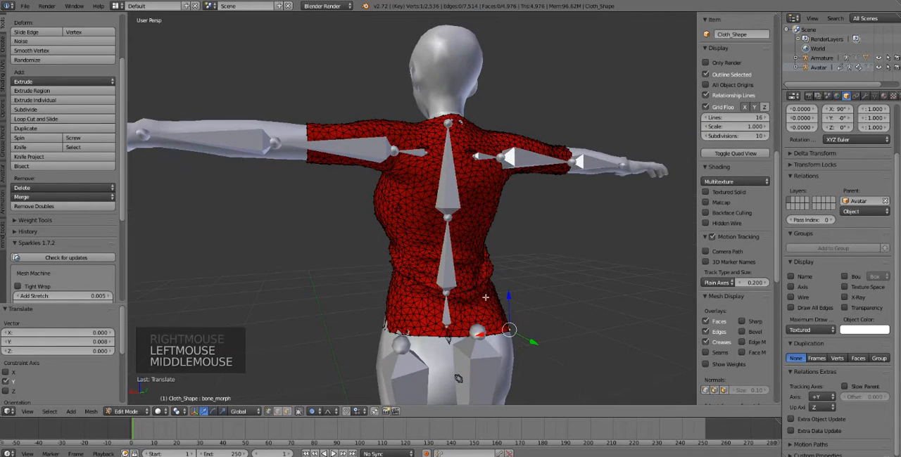
right_click(386, 332)
left_click_drag(371, 334, 368, 333)
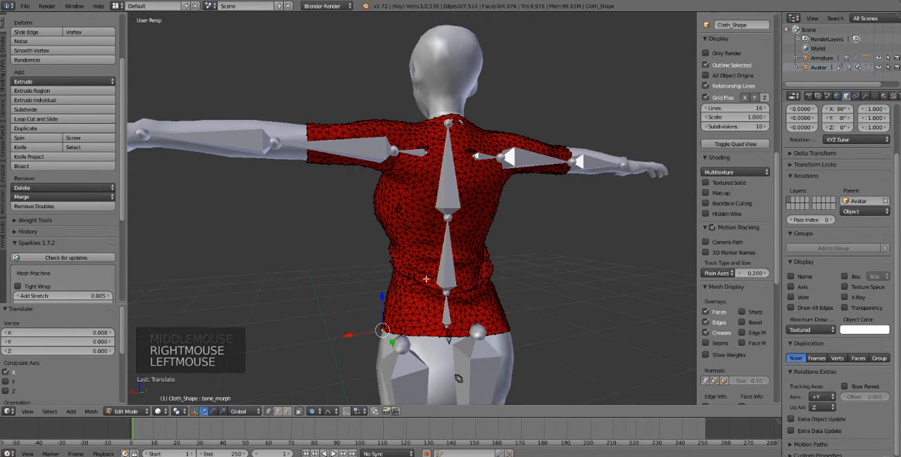
Step: Pull the shirt over the clipping on the upper back near the neck backward along Y by about 0.009
middle_click_drag(426, 279, 454, 286)
scroll(495, 150, "up", 2)
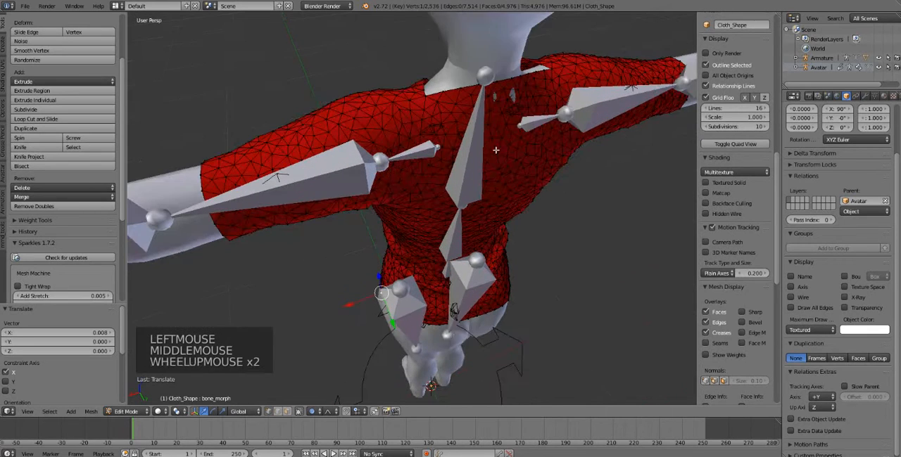
middle_click_drag(492, 150, 472, 169, "shift")
right_click(459, 152)
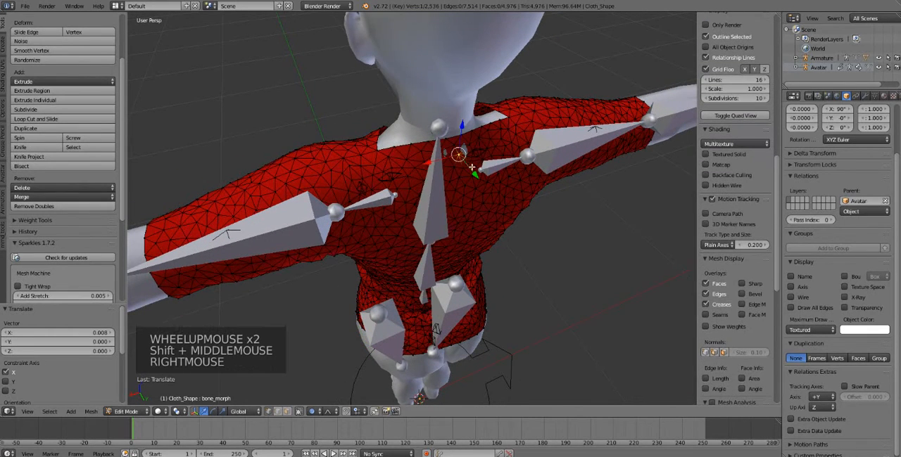
left_click_drag(477, 173, 475, 168)
Step: Move the back neckline in toward the neck along X, about 0.028 on the avatar's right side and 0.015 on the left
right_click(508, 118)
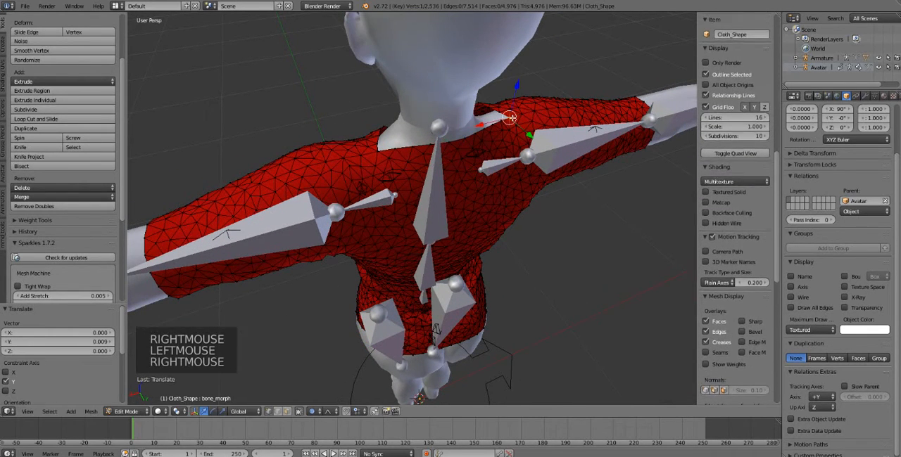
left_click_drag(508, 118, 466, 128)
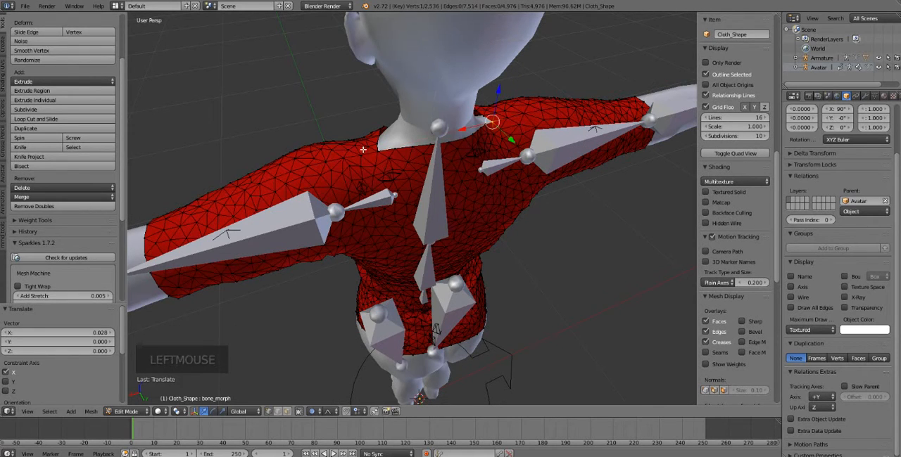
right_click(377, 151)
left_click_drag(349, 158, 360, 160)
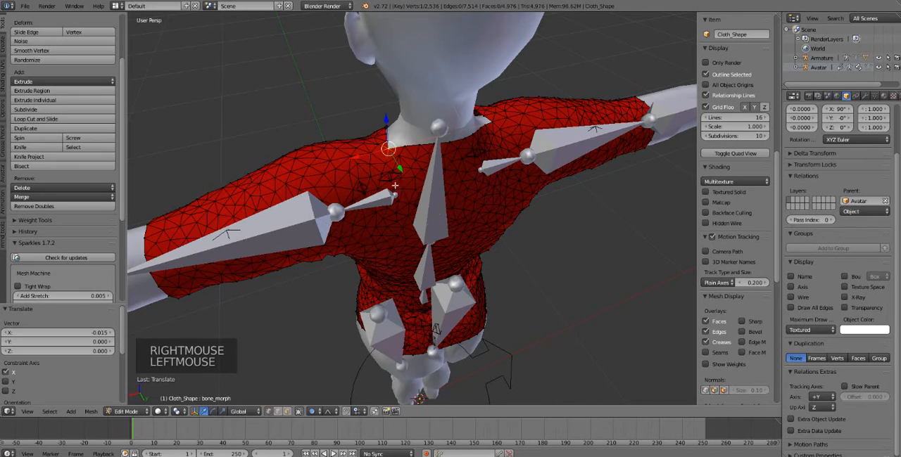
middle_click_drag(360, 161, 562, 130)
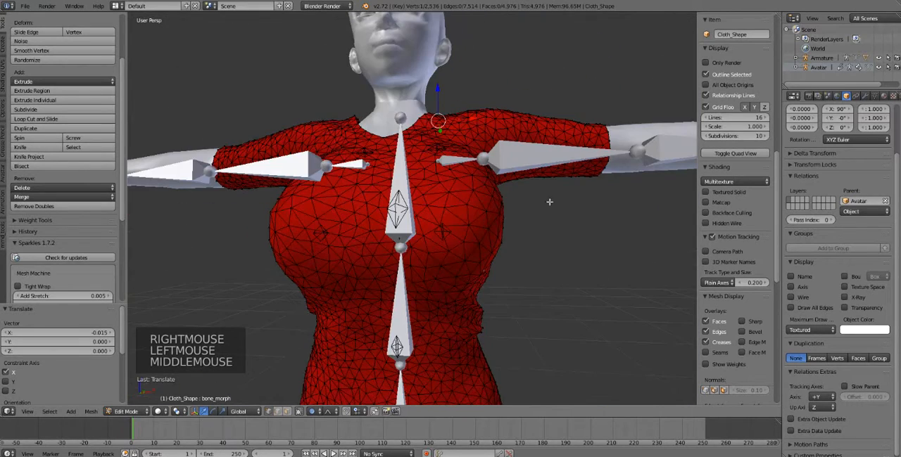
Step: Move the shirt's bust at the avatar's left breast along X by about 0.001
middle_click_drag(535, 270, 473, 278)
right_click(458, 278)
left_click_drag(493, 280, 454, 262)
scroll(454, 261, "down", 2)
middle_click_drag(454, 262, 428, 270)
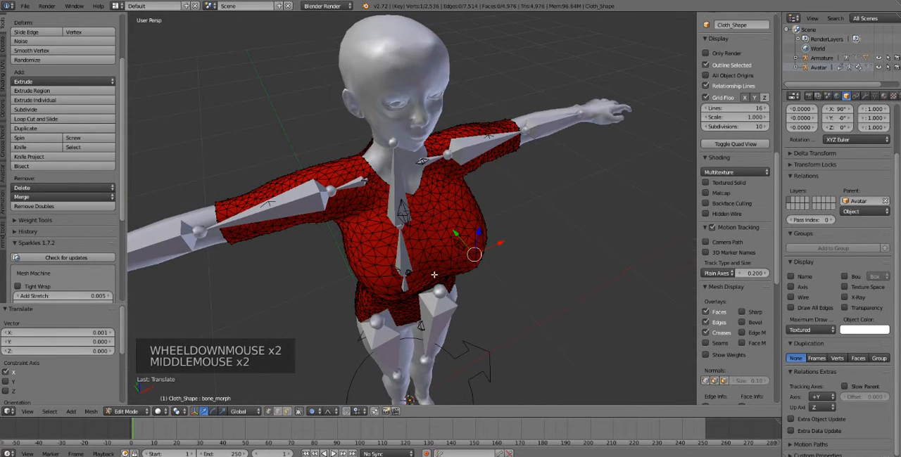
Step: Pull the front of the shirt's bust forward along Y by about 0.006
right_click(425, 258)
mouse_move(425, 258)
left_mouse_down()
mouse_move(414, 237)
mouse_move(429, 254)
left_mouse_up()
scroll(429, 253, "down", 1)
middle_click_drag(429, 253, 331, 230)
Step: Move the sides of the shirt's bust inward along X, about 0.003 at the avatar's right and 0.006 at the left
right_click(330, 229)
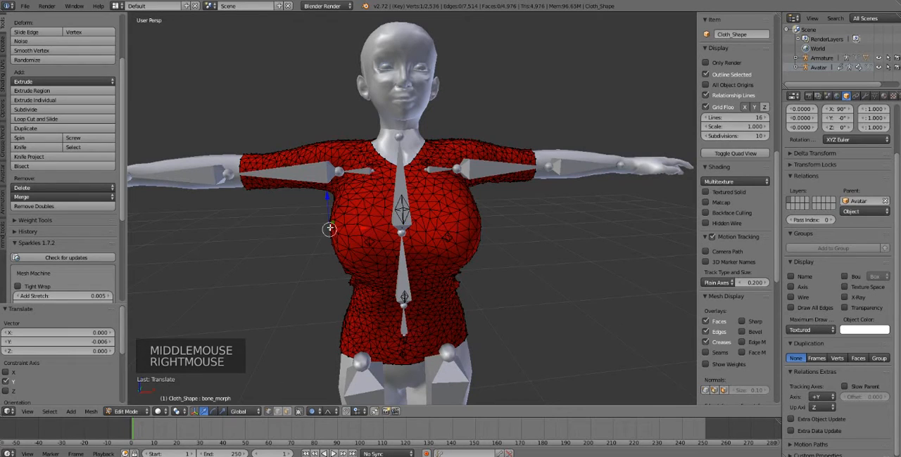
left_click_drag(347, 229, 350, 229)
middle_click_drag(330, 227, 459, 246)
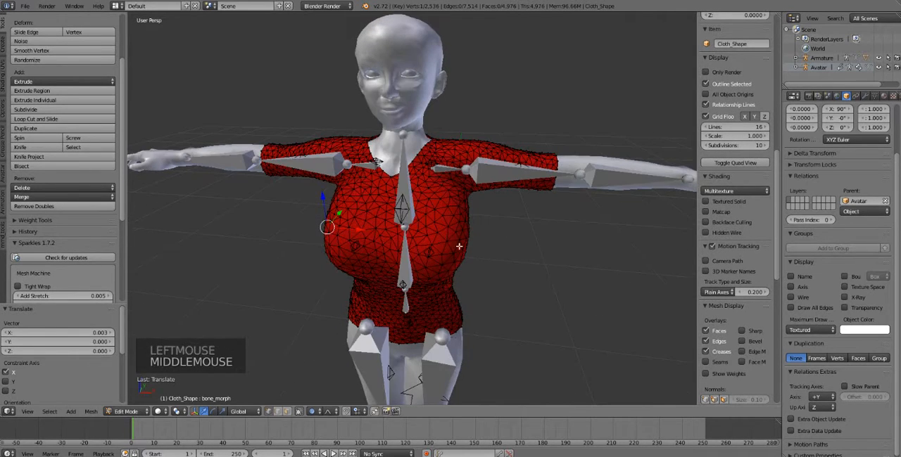
right_click(468, 227)
mouse_move(499, 231)
left_mouse_down()
mouse_move(486, 231)
mouse_move(494, 234)
left_mouse_up()
middle_click_drag(377, 266, 380, 255)
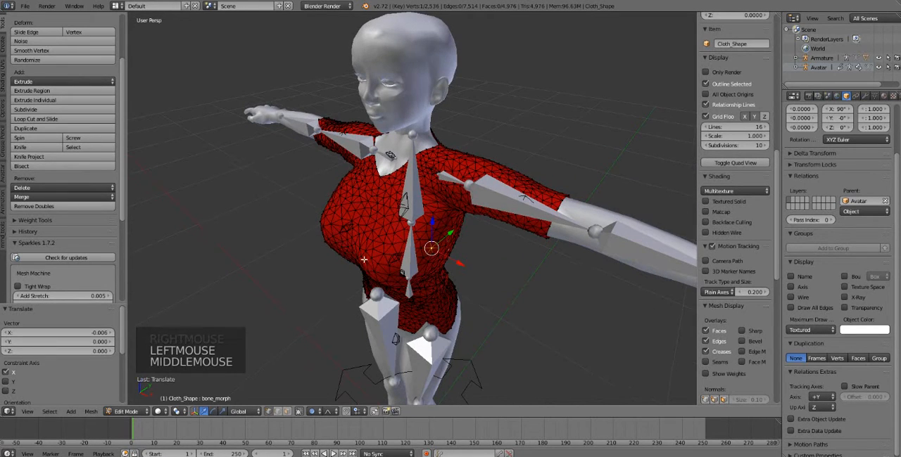
Step: Move the underside of the shirt's bust backward along Y by about 0.006, and its side at the avatar's left outward along X by 0.003
right_click(381, 254)
right_click(321, 230)
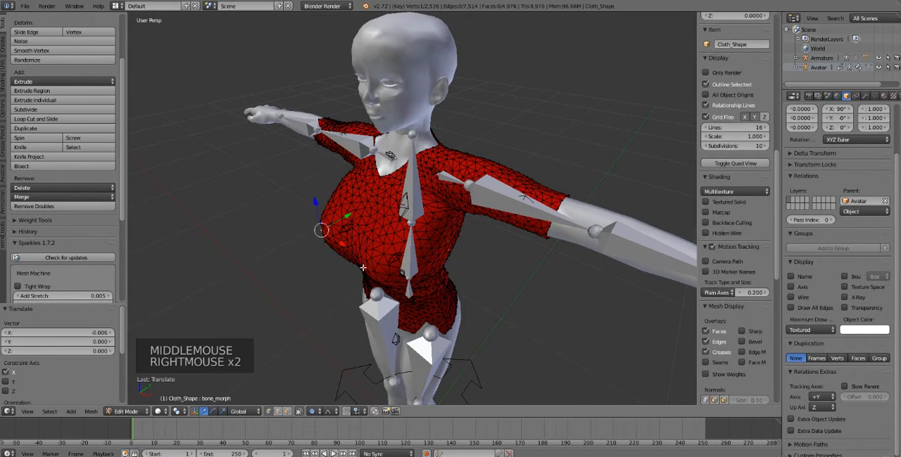
right_click(369, 245, "shift")
right_click(360, 241, "shift")
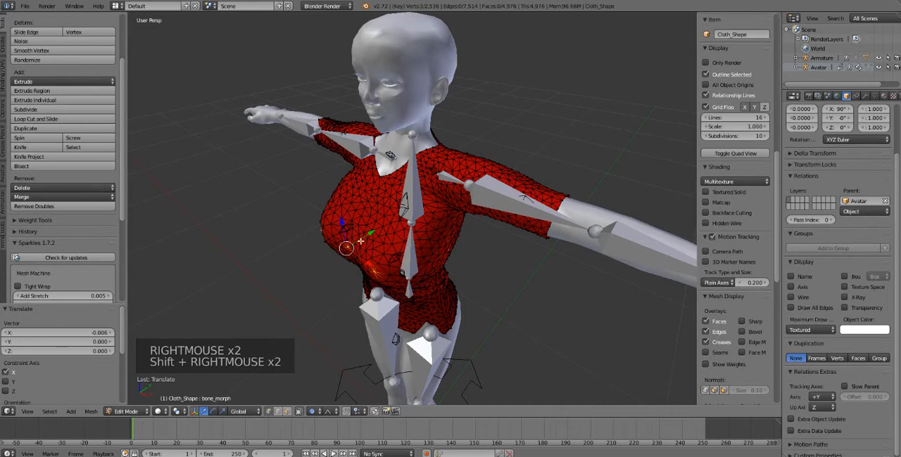
left_click_drag(368, 234, 367, 228)
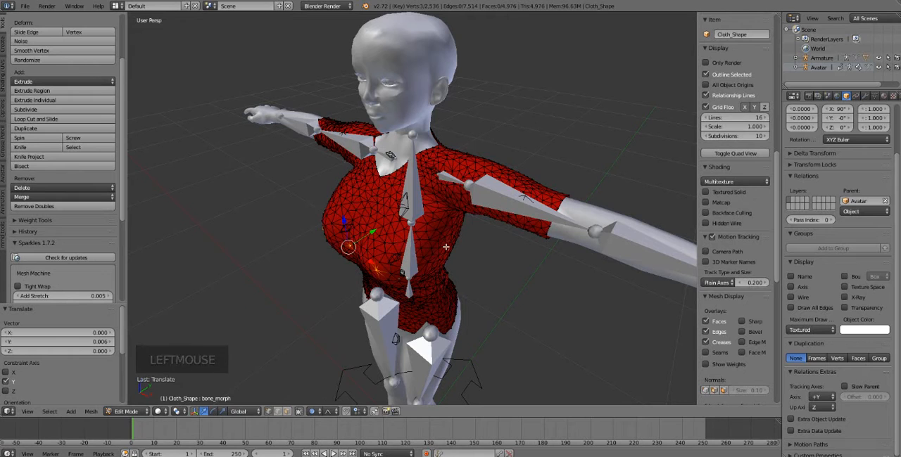
right_click(445, 247)
left_click_drag(474, 263, 477, 261)
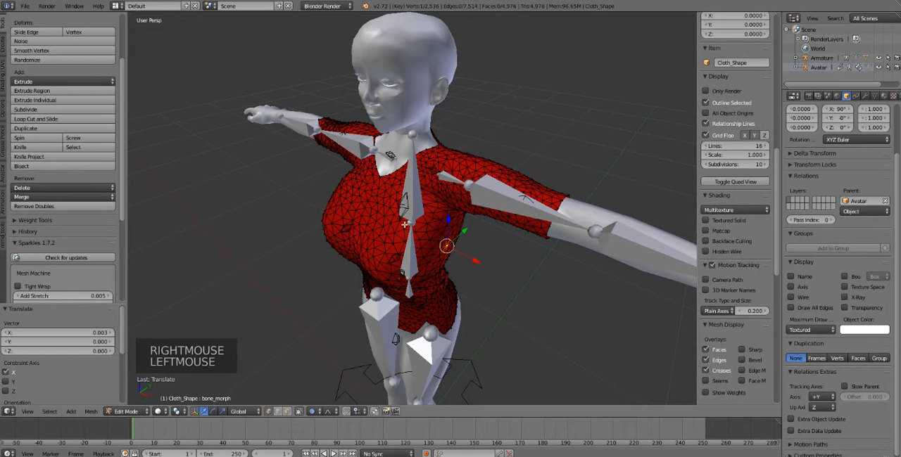
middle_click_drag(404, 224, 338, 243)
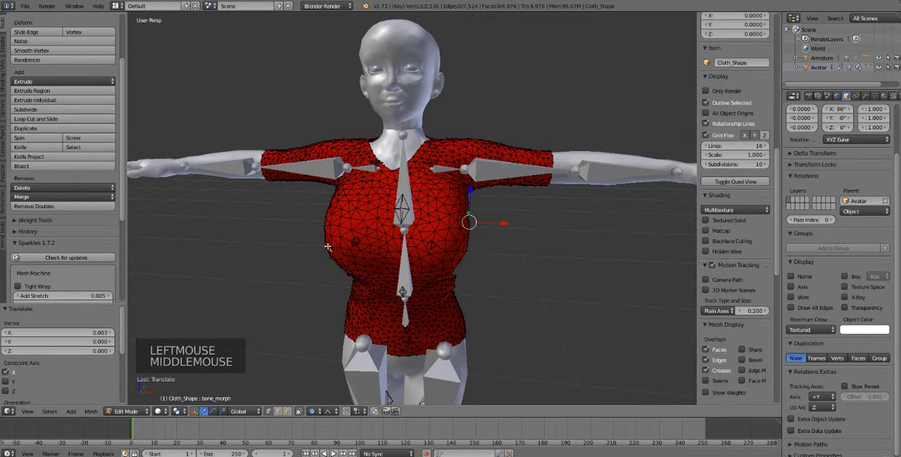
Step: Move the shirt's bust along Y, about 0.007 forward at the avatar's right side and 0.0008 backward at the left
right_click(327, 247)
left_click_drag(337, 239, 339, 238)
right_click(451, 259)
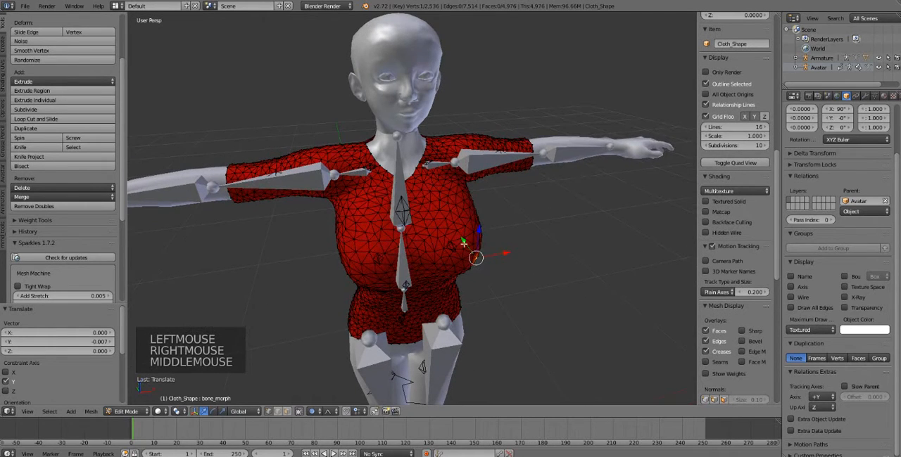
mouse_move(477, 253)
left_mouse_down()
mouse_move(471, 235)
mouse_move(472, 251)
left_mouse_up()
scroll(351, 186, "down", 1)
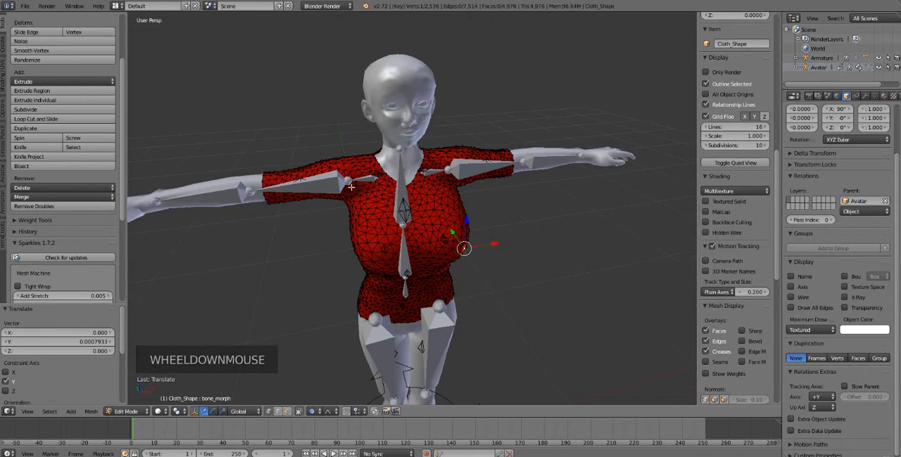
Step: Check the shirt's front for clipping and switch it from Edit Mode to Object Mode
middle_click_drag(350, 186, 396, 225)
scroll(347, 179, "up", 1)
scroll(395, 220, "up", 1)
scroll(310, 139, "down", 1)
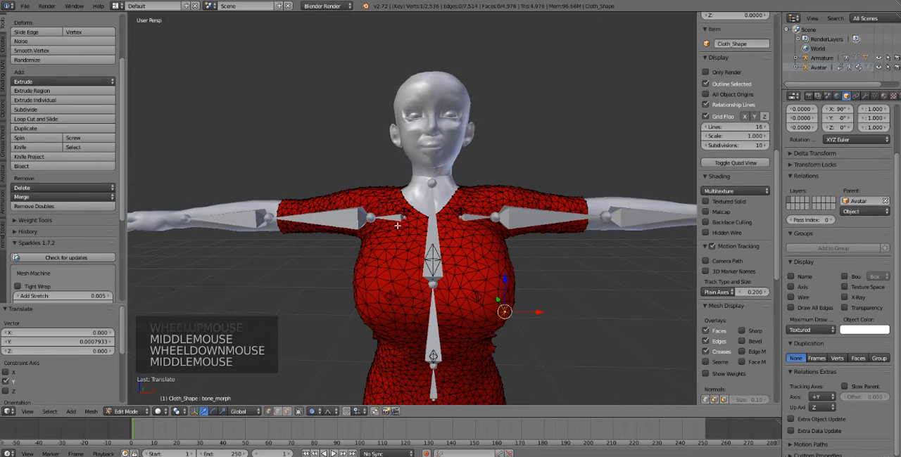
left_click(123, 411)
left_click(128, 403)
Step: Select the avatar's upper body mesh and undo the last three stray actions made while selecting
right_click(331, 218)
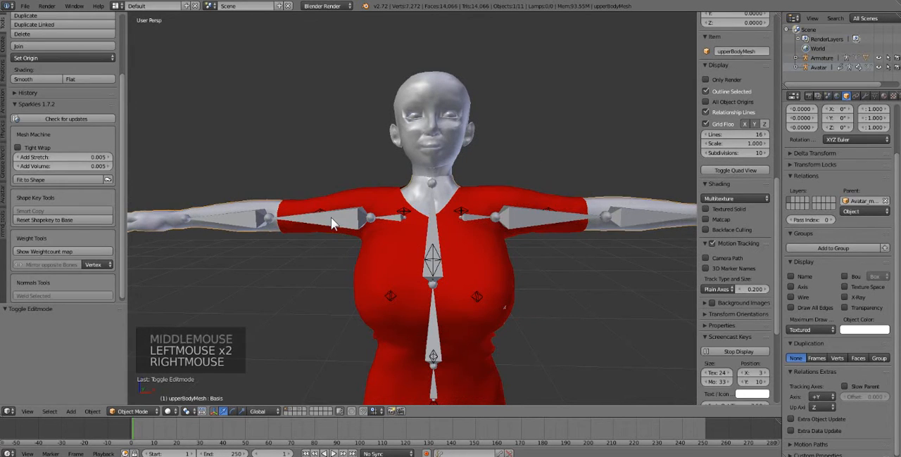
right_click(340, 222)
right_click(361, 208)
right_click(361, 209)
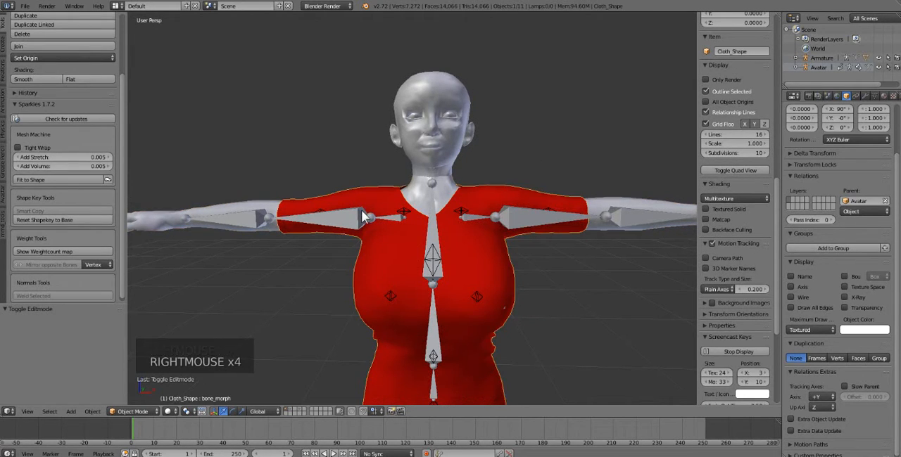
right_click(360, 214)
right_click(360, 217)
scroll(360, 217, "down", 2)
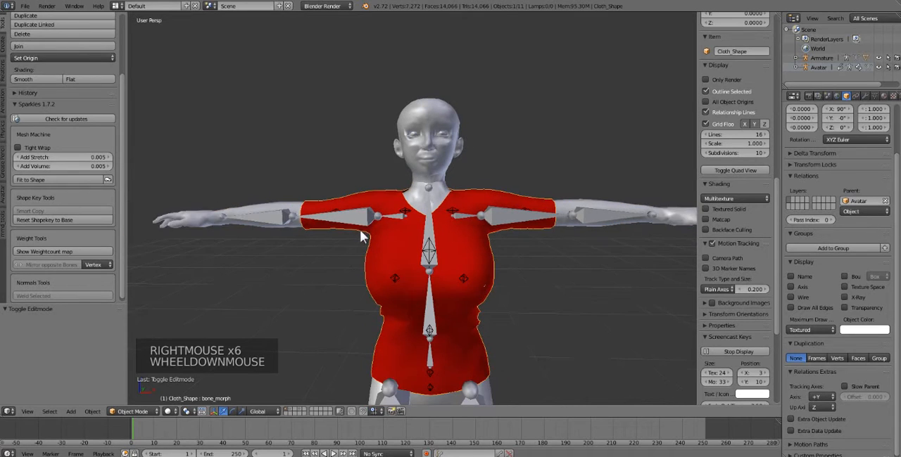
right_click(429, 308)
right_click(429, 308)
right_click(421, 283)
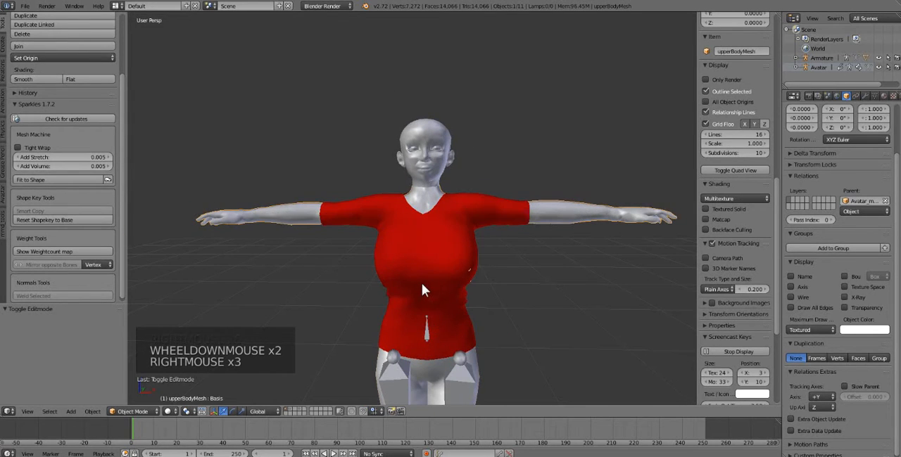
key("ctrl+z")
key("ctrl+z")
key("ctrl+z")
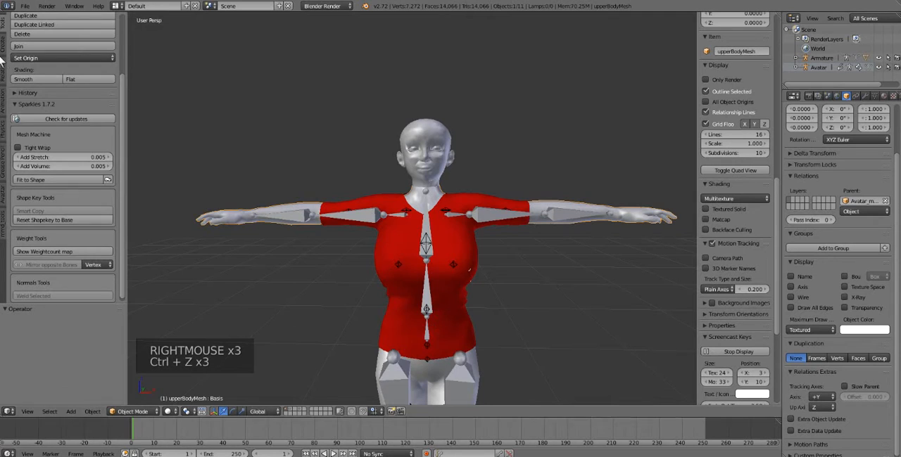
Step: Open Avastar's Rigging settings and apply the Skin visibility preset to the upper body mesh
left_click(5, 195)
scroll(44, 185, "up", 4)
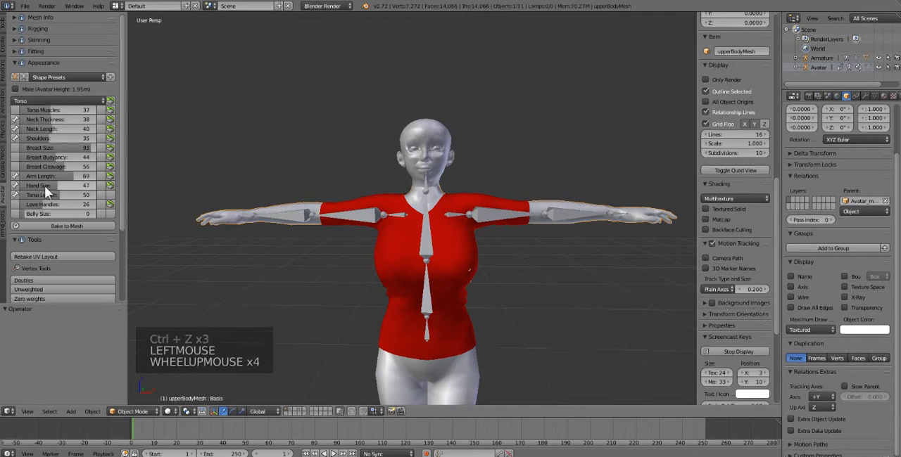
left_click(27, 50)
left_click(26, 29)
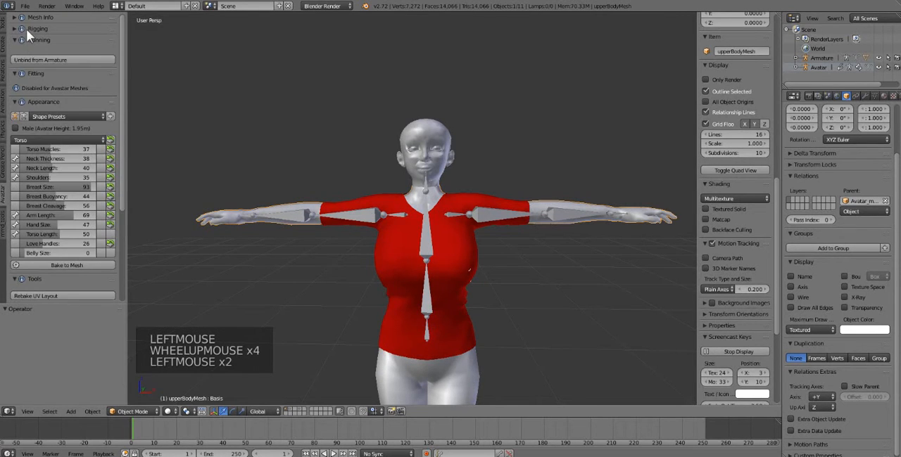
left_click(26, 29)
left_click(51, 28)
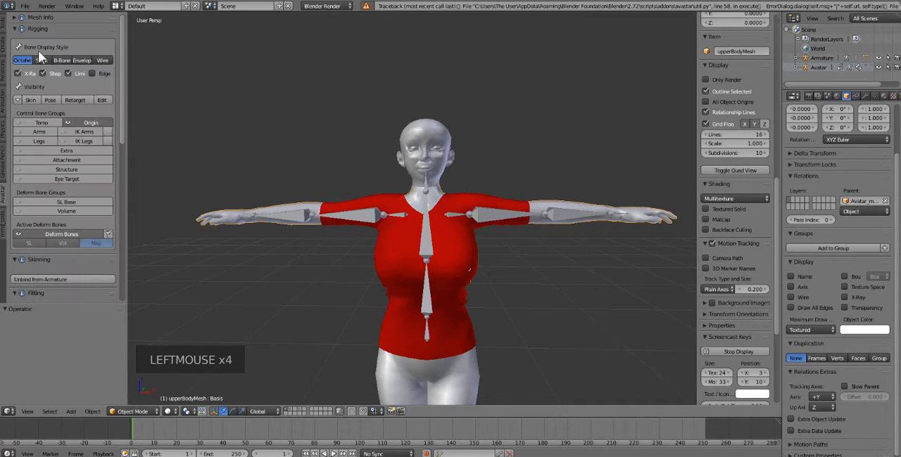
left_click(28, 99)
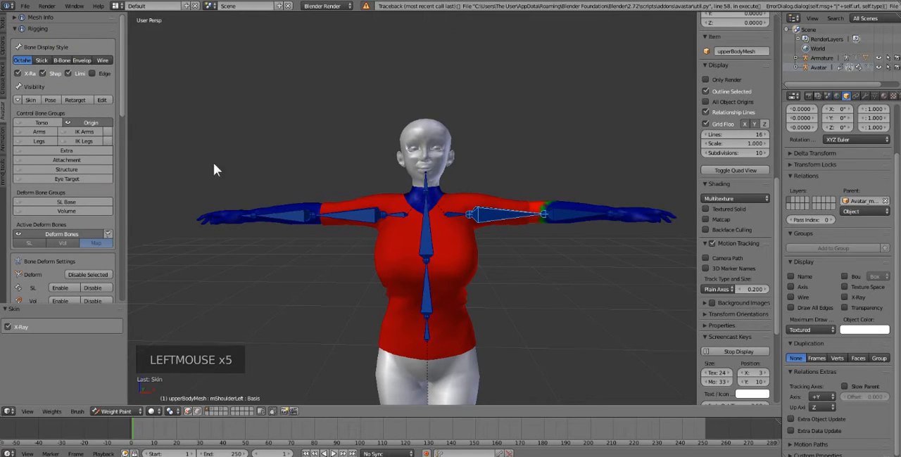
Step: Rotate the avatar's upper arms down to its sides, the right by about -86 degrees and the left by about 84 degrees
right_click(362, 227)
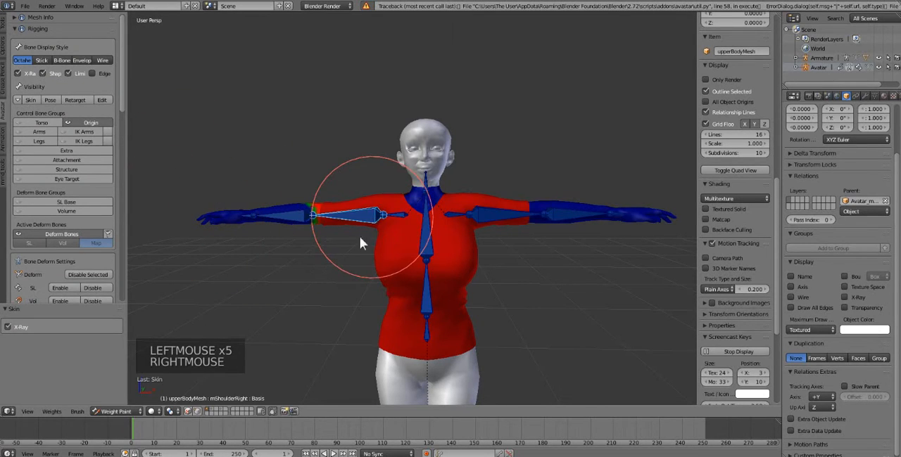
key("r")
key("r")
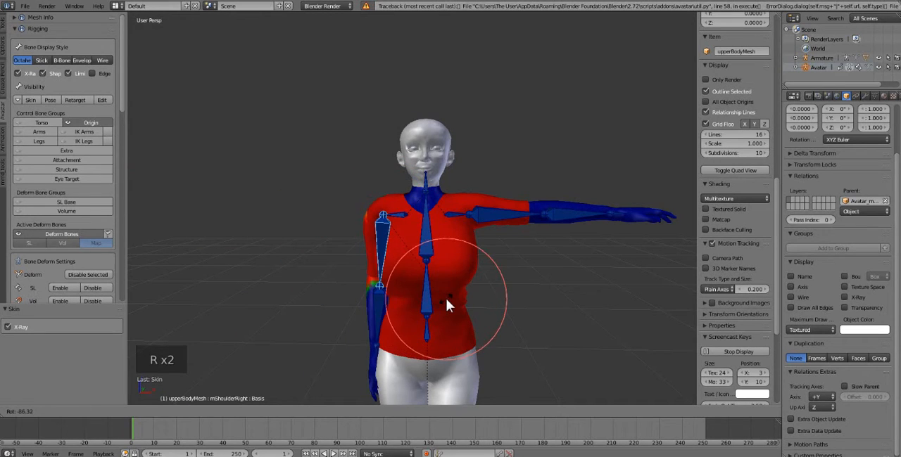
left_click(446, 299)
right_click(509, 214)
key("r")
key("r")
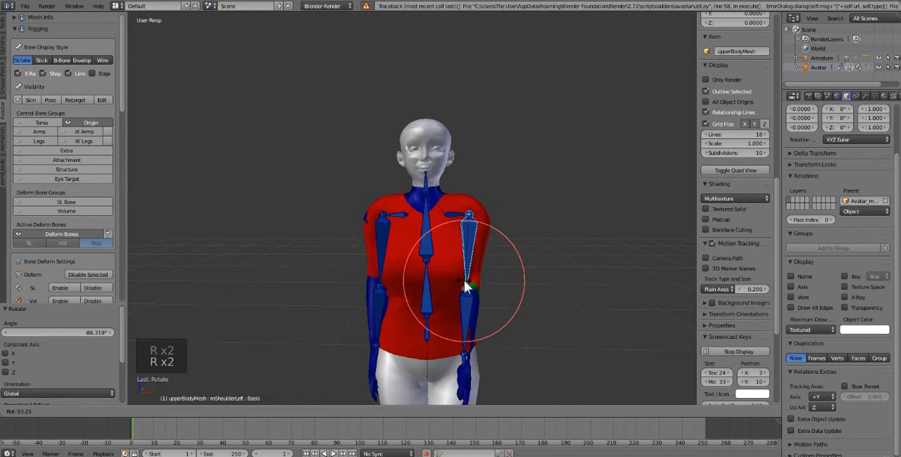
left_click(471, 278)
Step: Lower the right collar bone by about 12.5 degrees and rotate the right upper arm so it hangs beside the torso
scroll(345, 248, "up", 2)
middle_click_drag(354, 257, 393, 242)
right_click(375, 219)
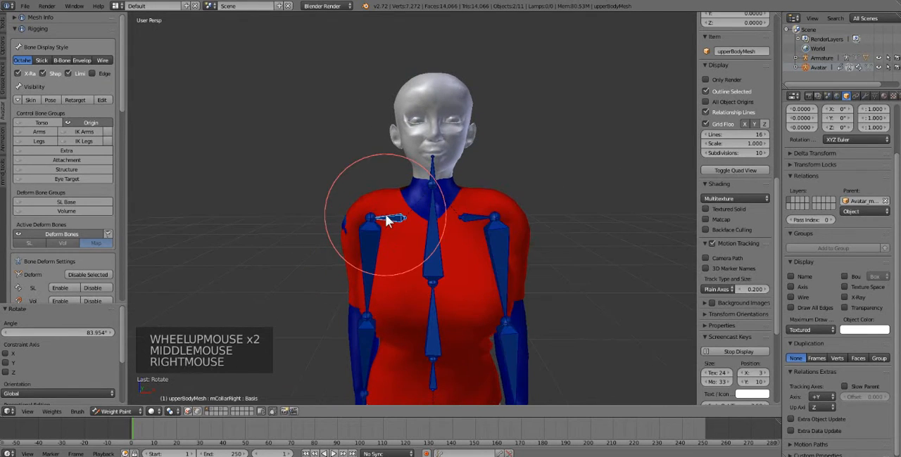
key("r")
key("r")
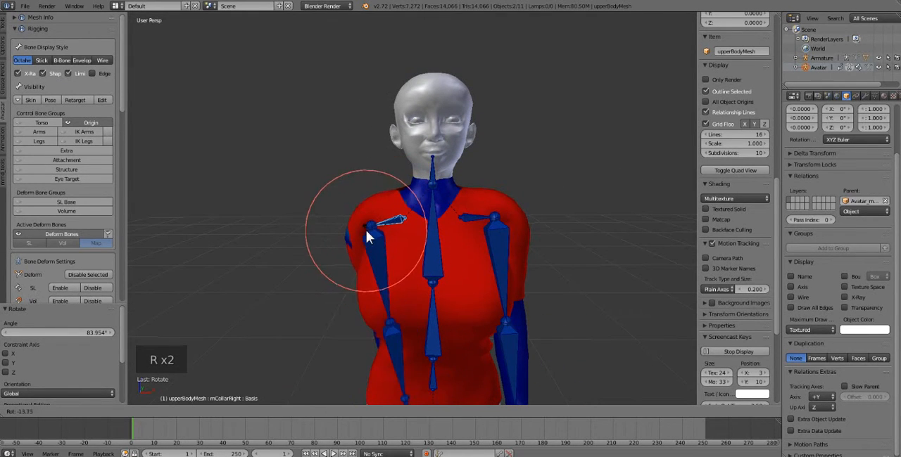
left_click(377, 260)
right_click(377, 261)
key("r")
key("r")
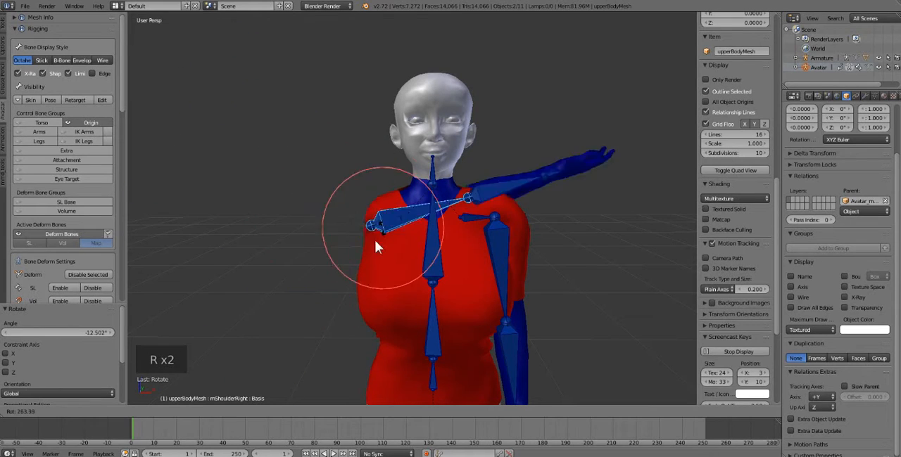
left_click(373, 255)
Step: Lower the left collar bone by about 17.7 degrees and rotate the left upper arm so it hangs beside the torso
right_click(468, 219)
key("r")
key("r")
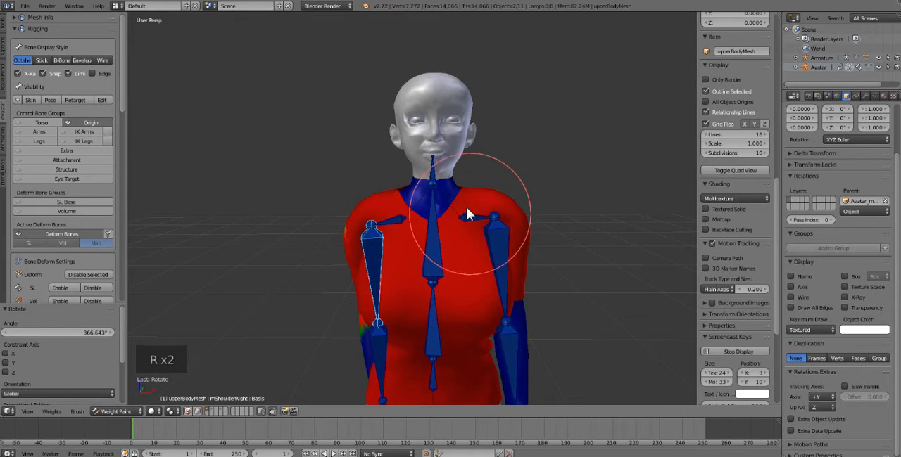
left_click(497, 240)
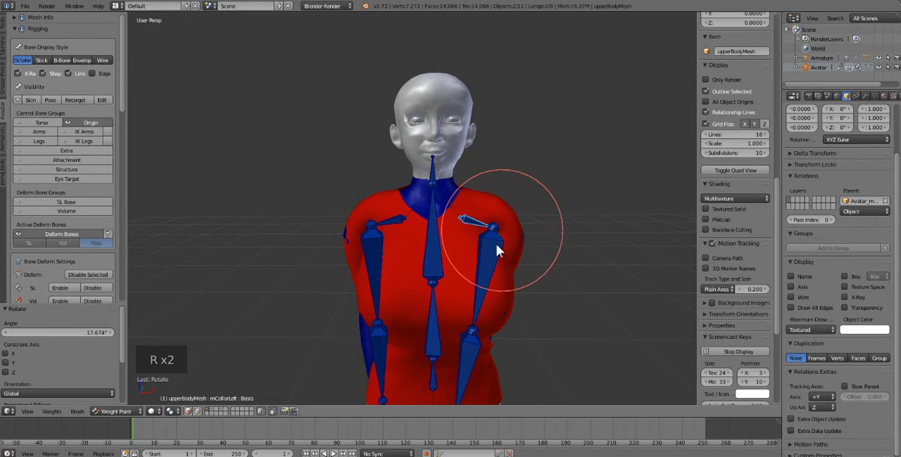
right_click(494, 249)
key("r")
key("r")
left_click(501, 256)
Step: Clear the pose rotation of all bones and return from Weight Paint to Object Mode
key("a")
key("a")
key("a")
key("alt+r")
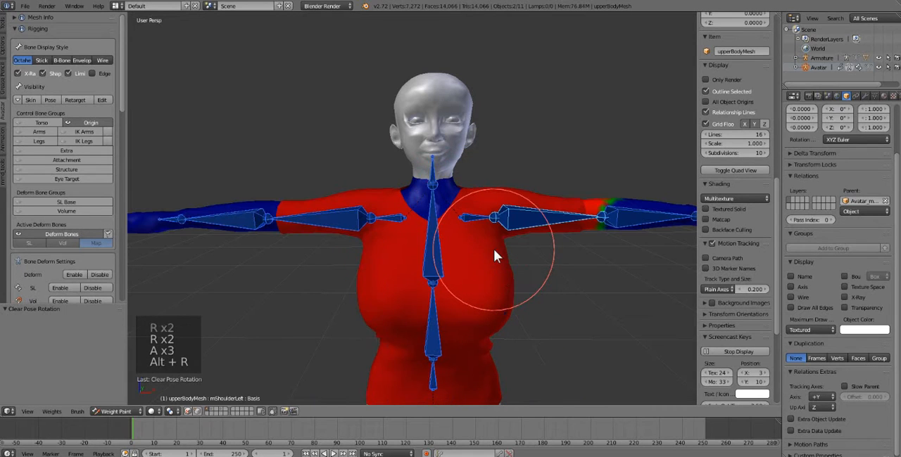
left_click(120, 412)
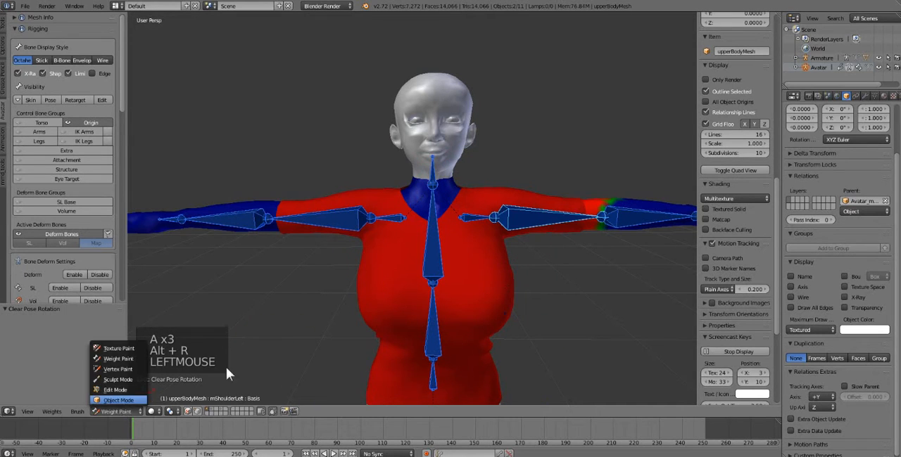
left_click(118, 400)
Step: Select the Cloth_Shape shirt mesh and open it in Edit Mode for work on the neckline
right_click(394, 281)
mouse_move(399, 287)
middle_mouse_down()
mouse_move(360, 289)
mouse_move(327, 273)
mouse_move(356, 276)
mouse_move(363, 241)
mouse_move(341, 231)
mouse_move(351, 249)
middle_mouse_up()
scroll(362, 235, "up", 3)
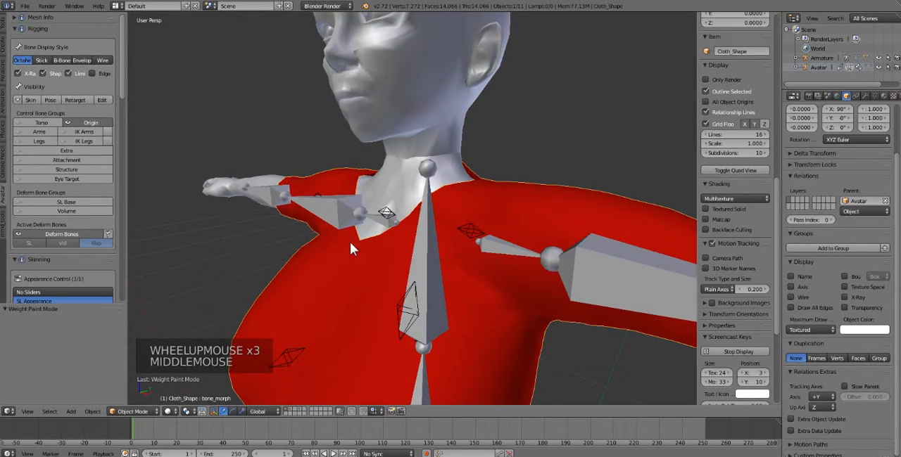
right_click(347, 180)
right_click(342, 300)
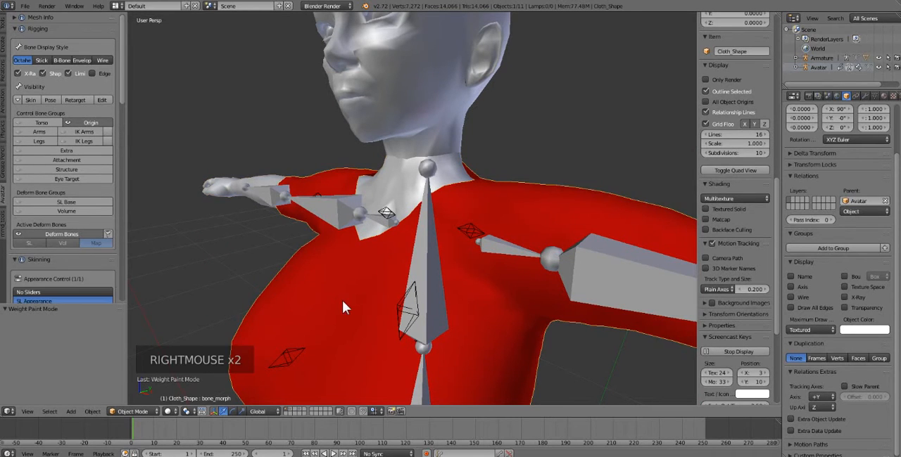
key("Tab")
Step: Lower a vertex on the shirt's neckline near the avatar's right shoulder by about 0.008 along Z with proportional editing
right_click(358, 179)
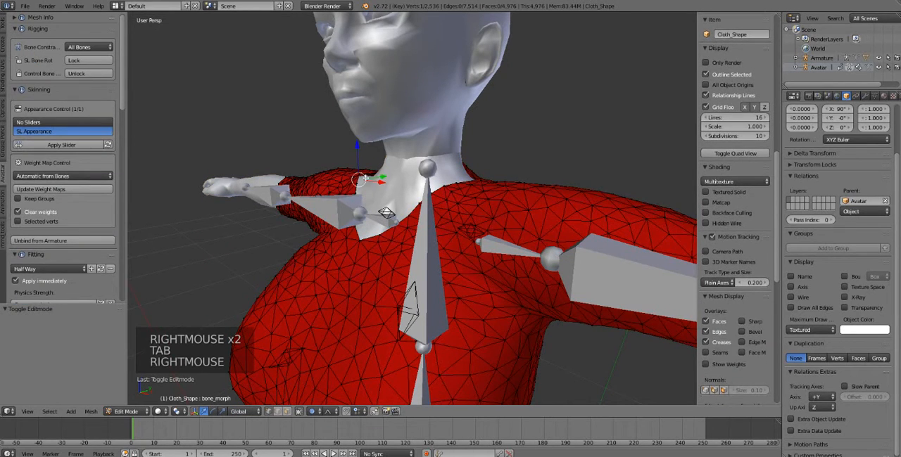
middle_click_drag(359, 152, 362, 180)
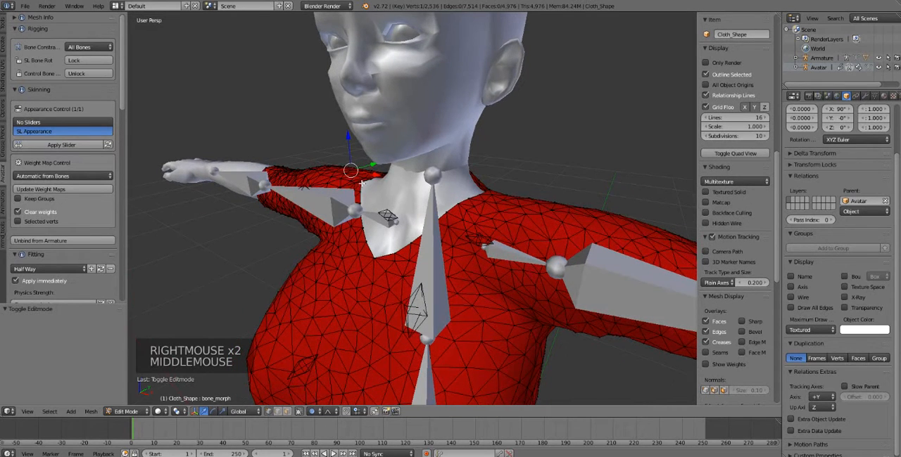
right_click(362, 181)
left_click_drag(361, 149, 361, 154)
Step: Lower the shirt's back neckline by about 0.013 along Z and shift it by about 0.006 along Y
middle_click_drag(512, 220, 563, 216)
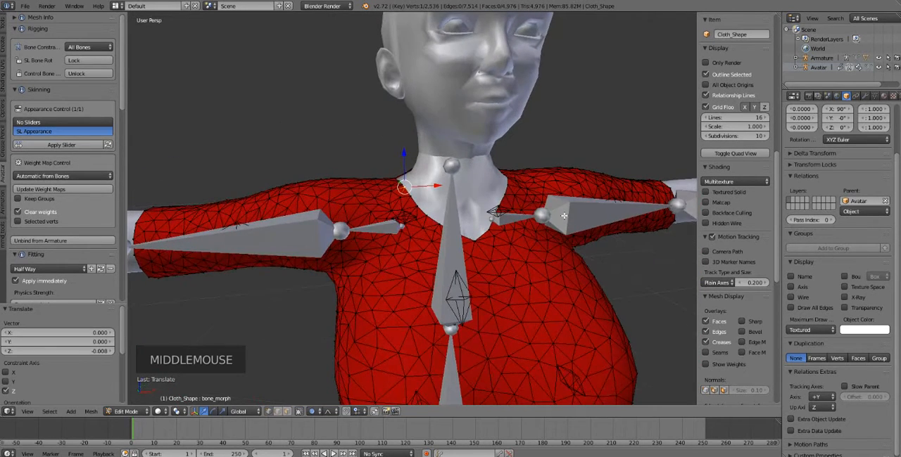
middle_click_drag(474, 201, 511, 219)
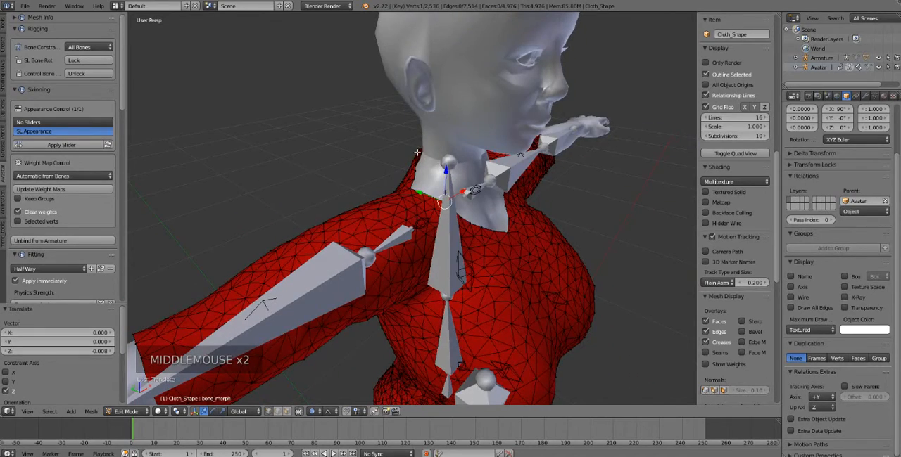
right_click(418, 152)
middle_click_drag(418, 152, 519, 159)
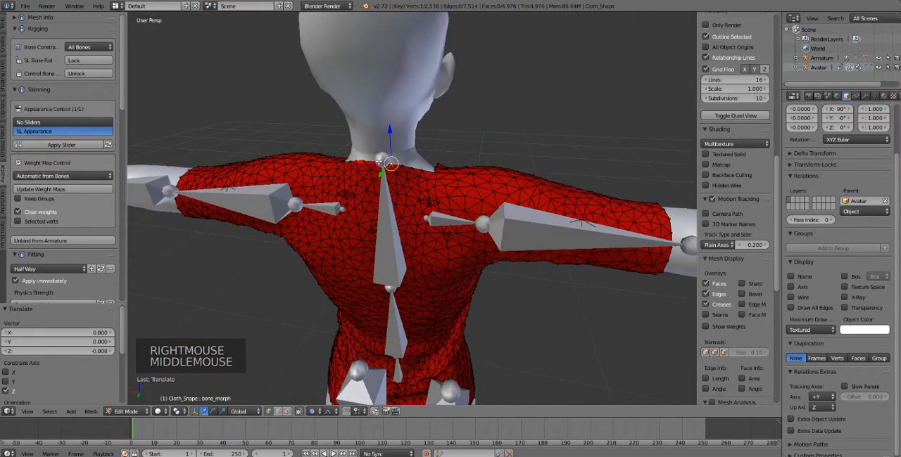
right_click(374, 152)
left_click_drag(378, 130, 371, 139)
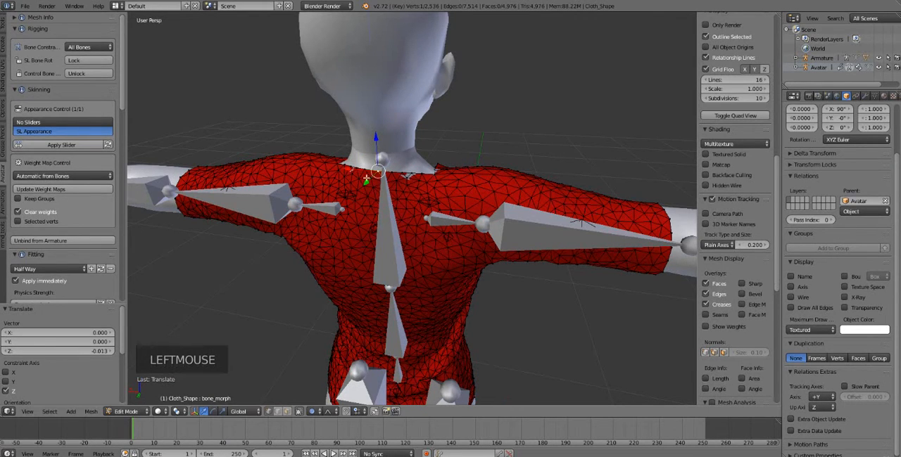
left_click_drag(366, 179, 365, 181)
Step: Return the shirt to Object Mode and keep it selected for export
middle_click_drag(366, 181, 289, 242)
scroll(299, 252, "down", 3)
scroll(308, 257, "down", 2)
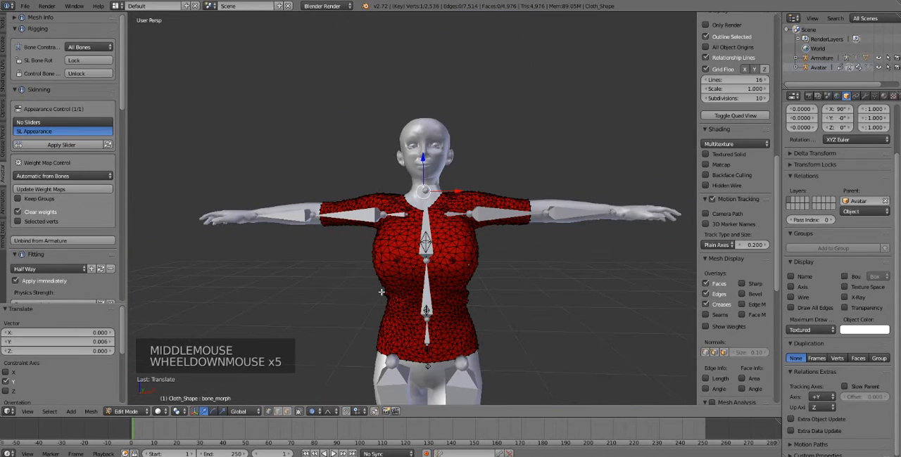
key("Tab")
mouse_move(394, 306)
middle_mouse_down()
mouse_move(401, 305)
mouse_move(397, 316)
middle_mouse_up()
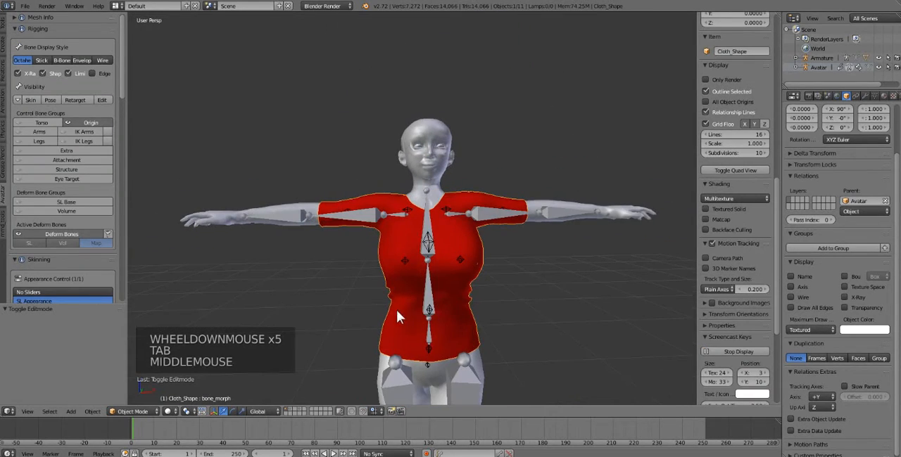
right_click(394, 263)
right_click(409, 268)
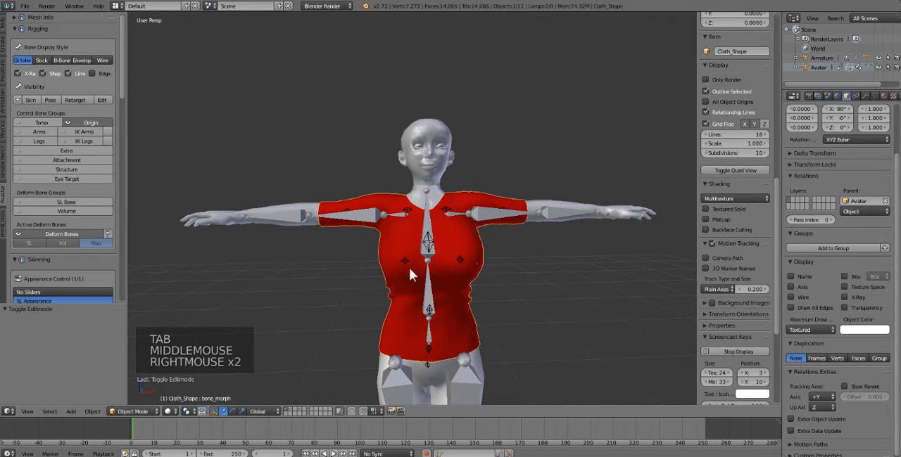
Step: Export the shirt as Collada (Avastar) to the Desktop under the incremented file name AVASTAR EXPORTED SHIRT1.dae
left_click(24, 6)
mouse_move(63, 183)
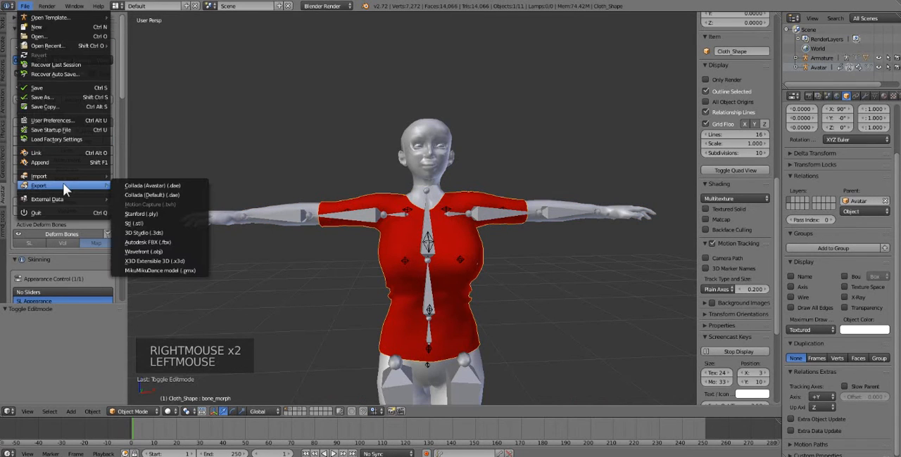
left_click(140, 183)
left_click(26, 132)
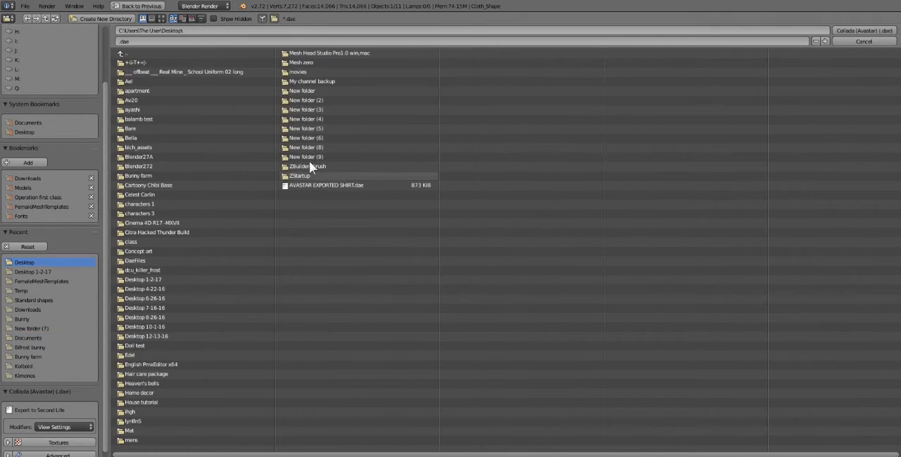
left_click(331, 185)
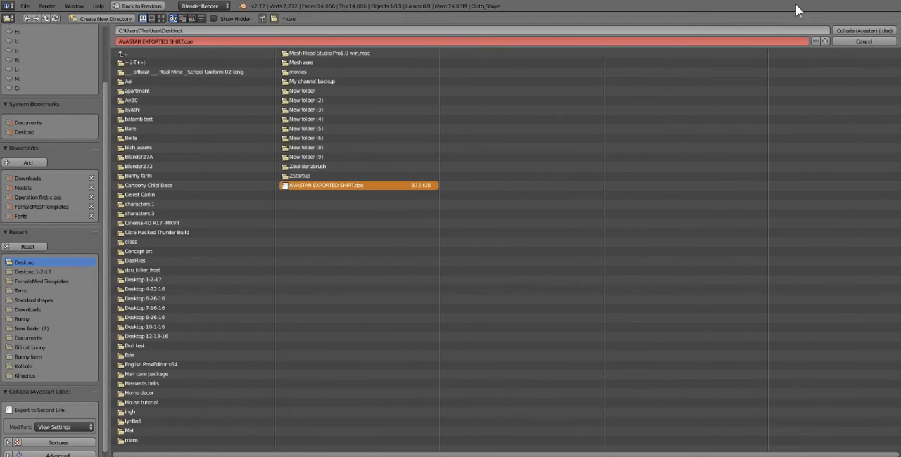
left_click(826, 40)
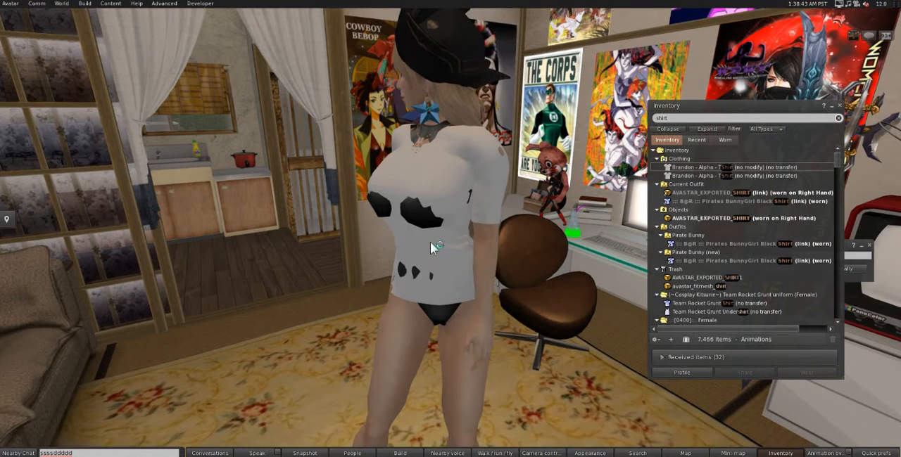
Step: Switch to the Second Life viewer, detach the old shirt and load AVASTAR EXPORTED SHIRT1.dae for mesh model upload
right_click(442, 244)
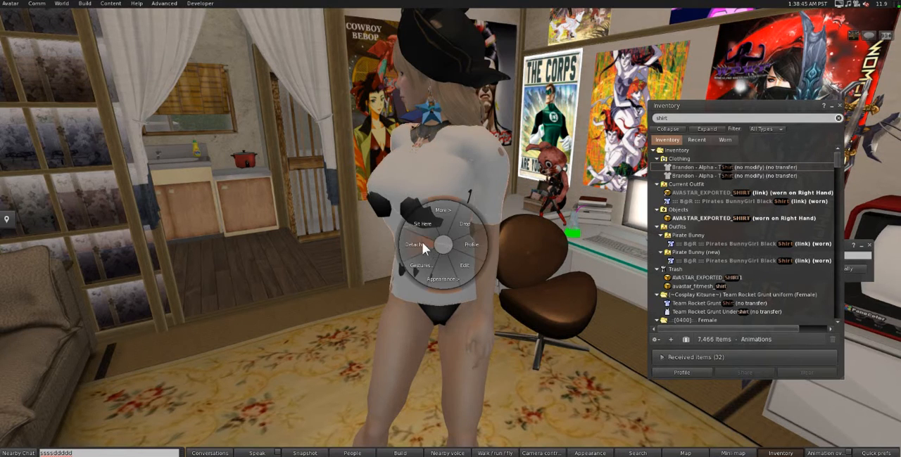
left_click(422, 242)
left_click(85, 3)
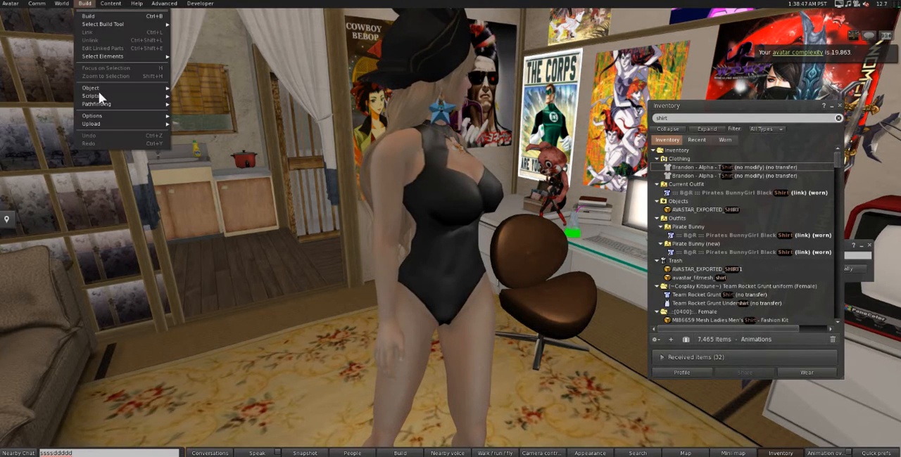
mouse_move(104, 124)
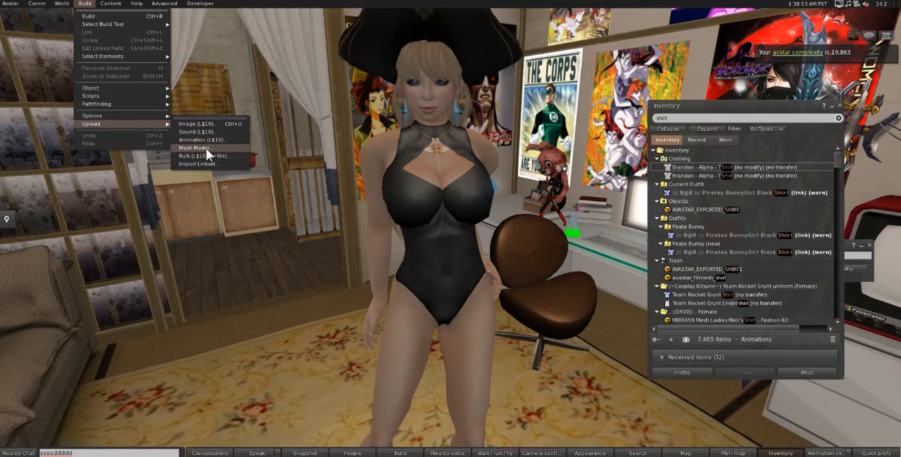
left_click(197, 148)
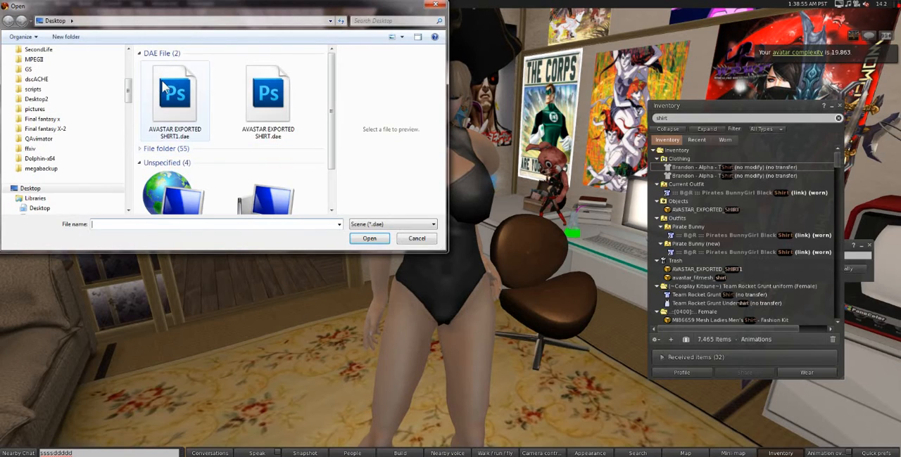
double_click(163, 86)
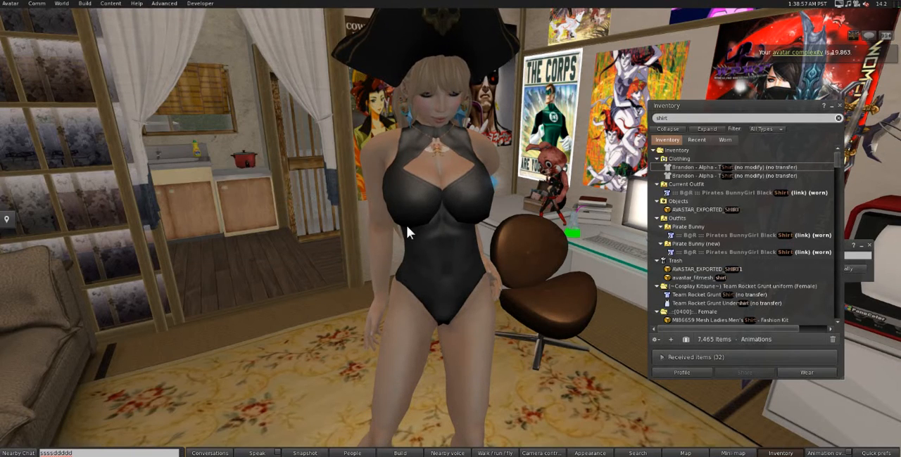
Step: Set the lowest level of detail's triangle limit to 0, include skin weight, and calculate weights and fee for the upload
left_click(188, 135)
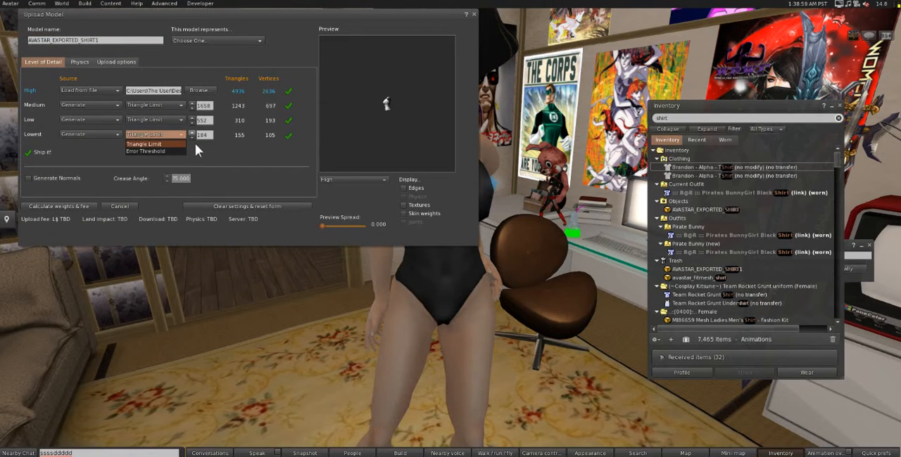
left_click(188, 139)
left_click(193, 137)
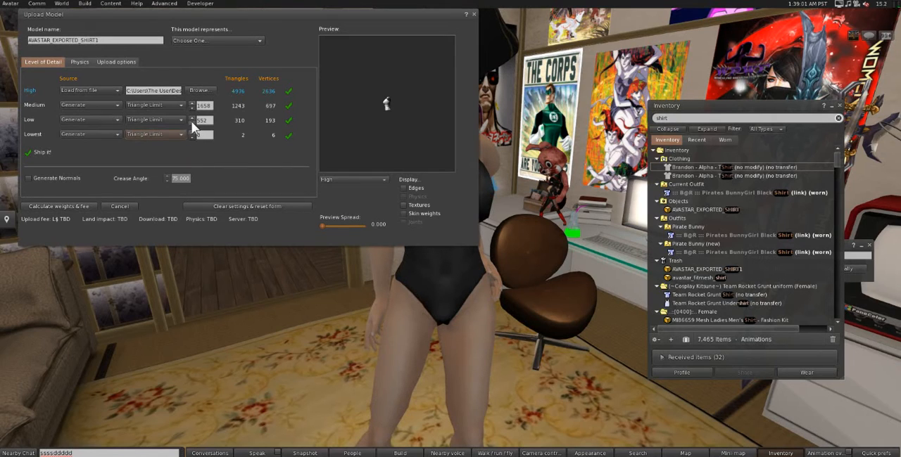
left_click(102, 62)
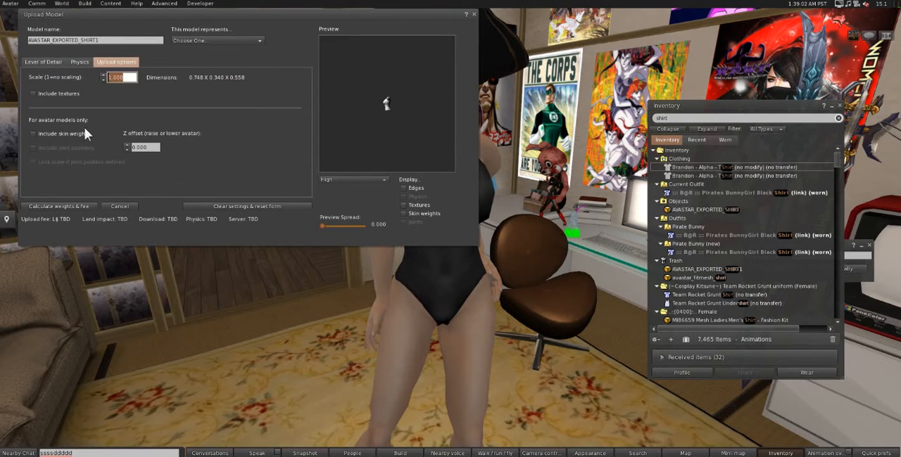
left_click(50, 133)
left_click(58, 205)
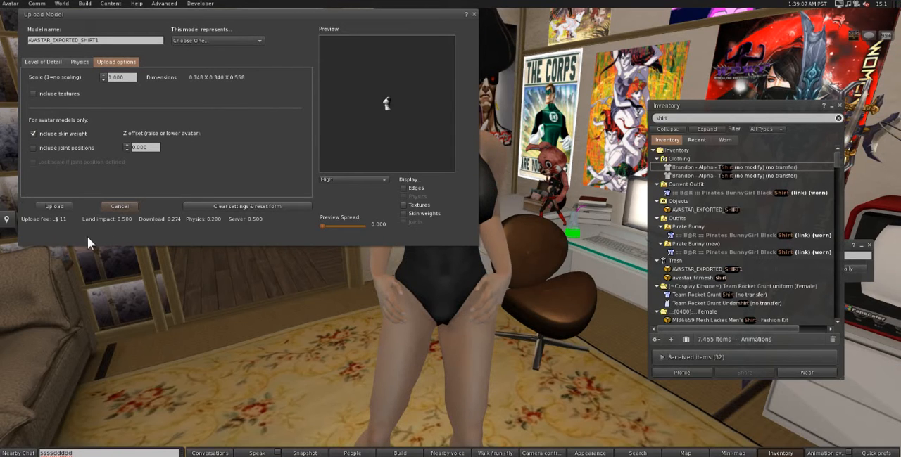
Step: Wear the newly uploaded AVASTAR_EXPORTED_SHIRT1 from the recent inventory items and inspect its fit on the avatar
left_click(696, 139)
left_click(692, 168)
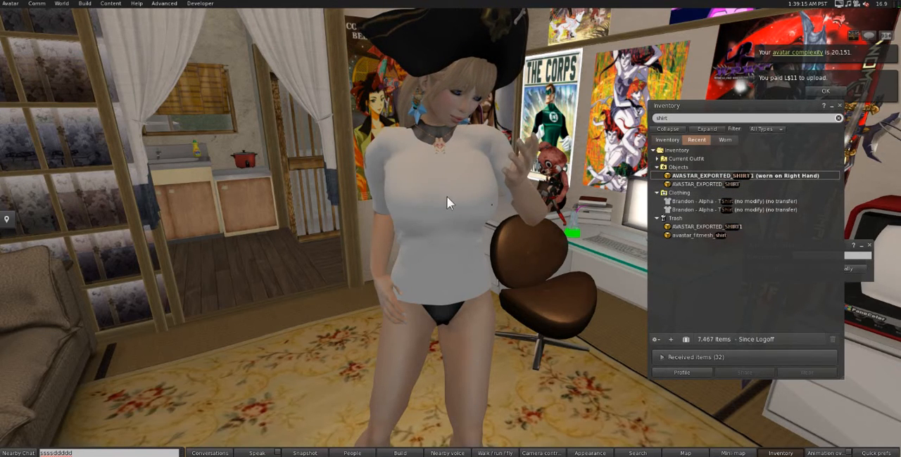
left_click_drag(487, 227, 451, 231, "ctrl+alt")
left_click_drag(504, 240, 865, 252, "alt")
left_click_drag(486, 228, 696, 226, "alt")
left_click_drag(488, 181, 647, 177, "alt")
mouse_move(447, 235)
left_mouse_down("ctrl+alt")
mouse_move(454, 204)
mouse_move(450, 232)
left_mouse_up("ctrl+alt")
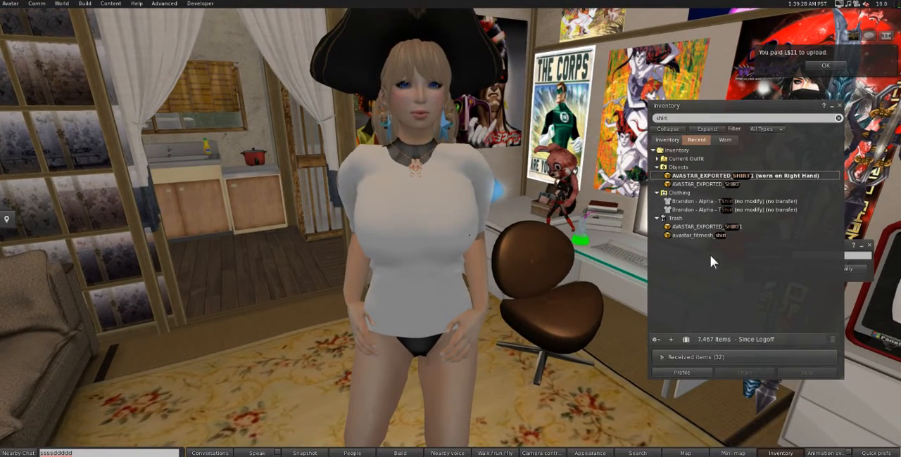
Step: Wear the first T-shirt alpha layer from the inventory and check the shirt from several sides for body clipping
double_click(718, 200)
left_click_drag(720, 199, 591, 219)
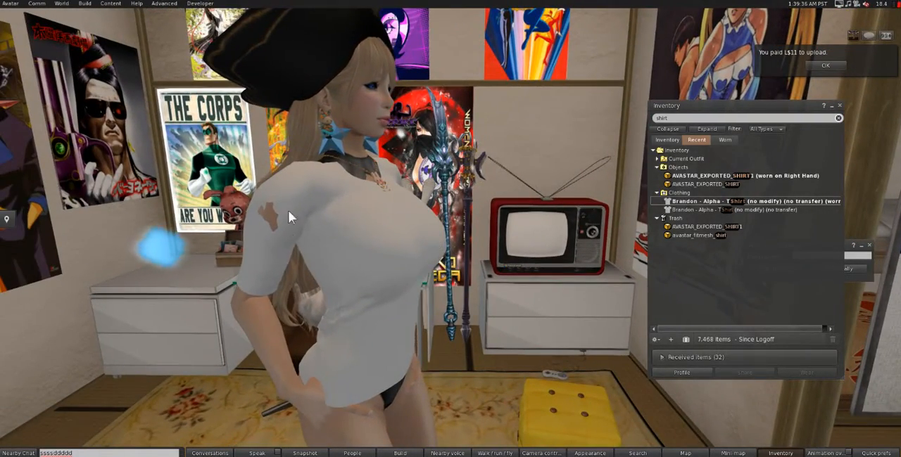
left_click_drag(427, 272, 450, 235, "alt")
left_click_drag(237, 198, 0, 173, "alt")
Step: Move the inventory window aside, play the Walking animation inworld to examine the shirt in motion, and stop it
left_click_drag(773, 107, 198, 123)
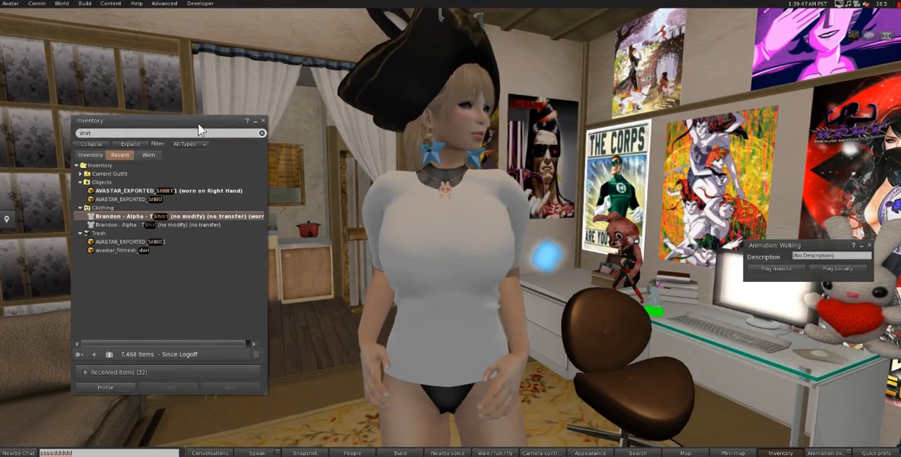
left_click(781, 269)
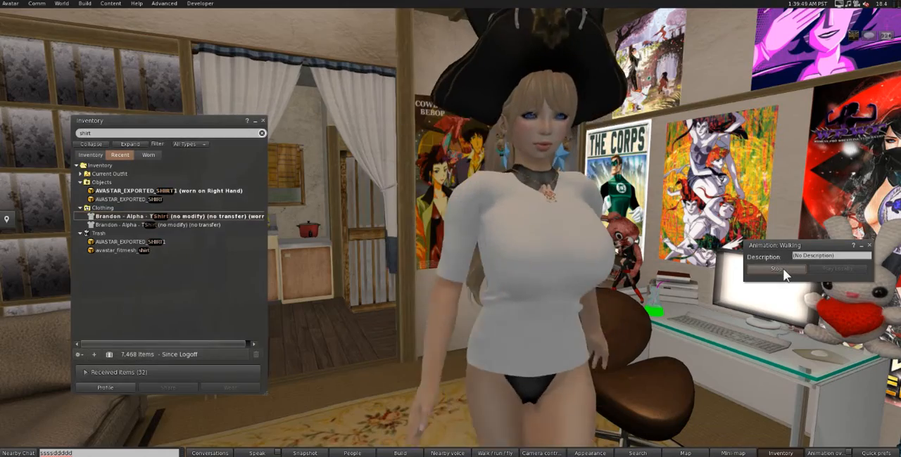
left_click_drag(536, 285, 402, 284, "alt")
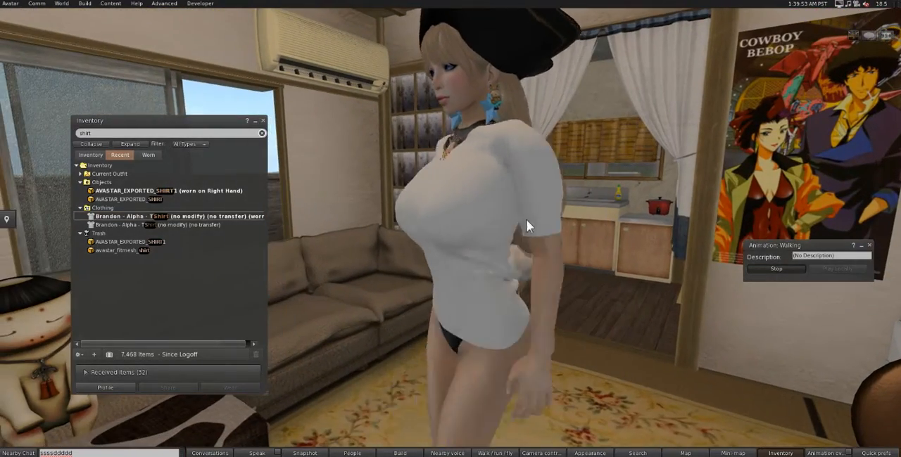
left_click(770, 268)
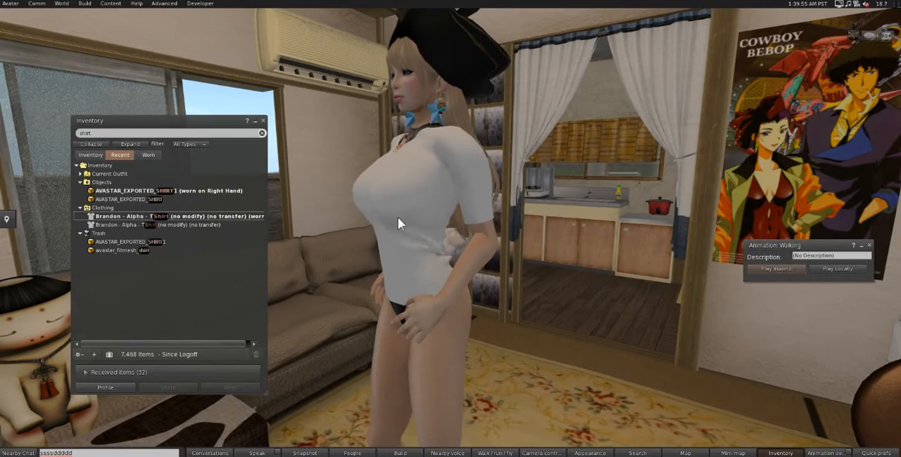
Step: Examine the shirt's fit on the standing avatar from the front while the avatar turns
left_click_drag(461, 240, 661, 232, "alt")
left_click(470, 186, "alt")
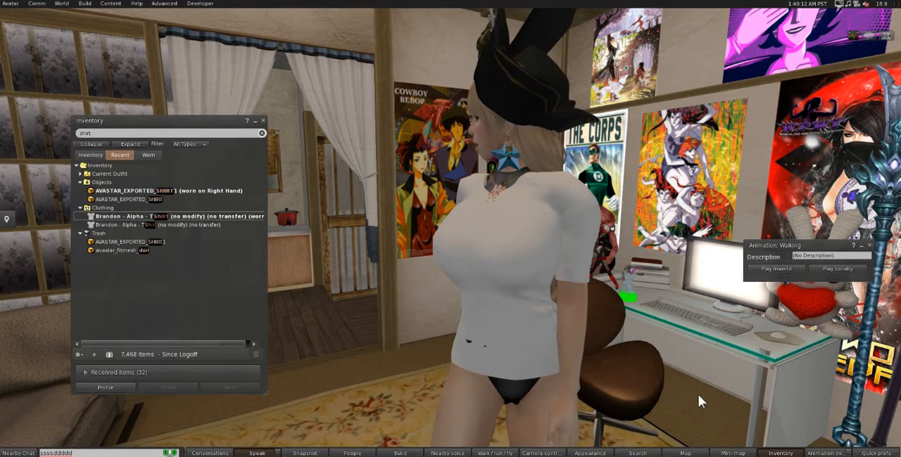
key("Left")
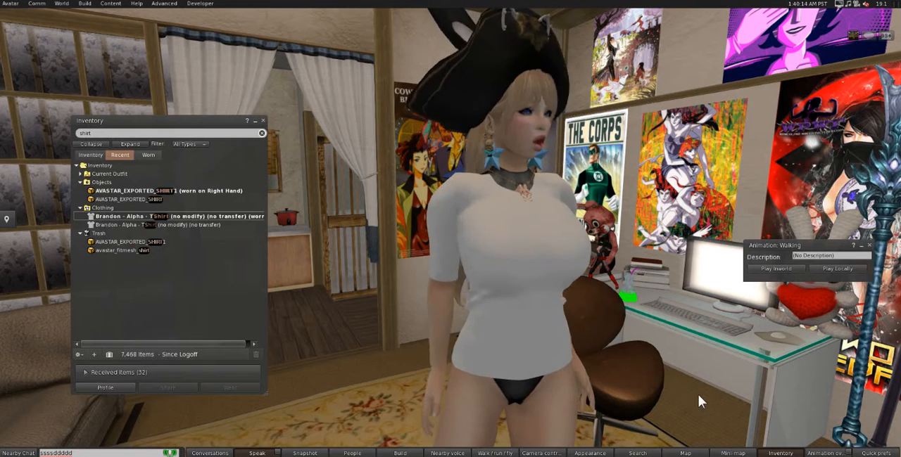